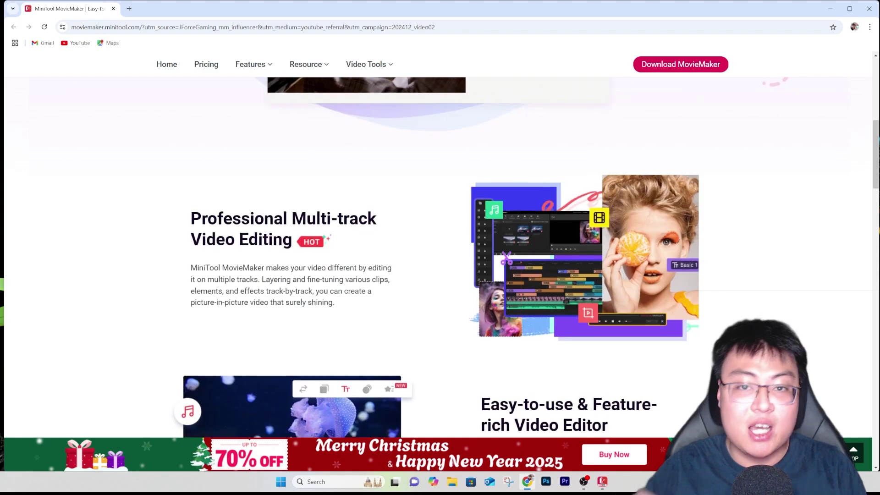
Scroll the MiniTool website down to the Easy-to-use & Feature-rich Video Editor section.
scroll(440, 256, down, 1)
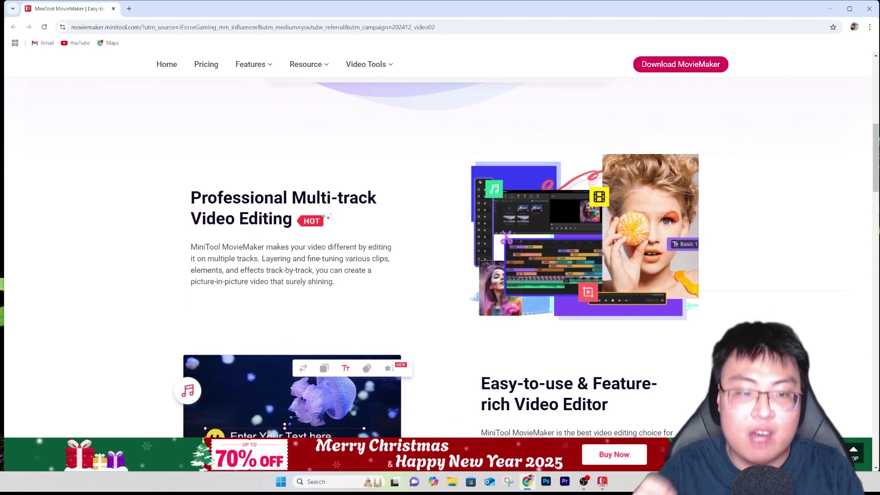
scroll(439, 256, down, 1)
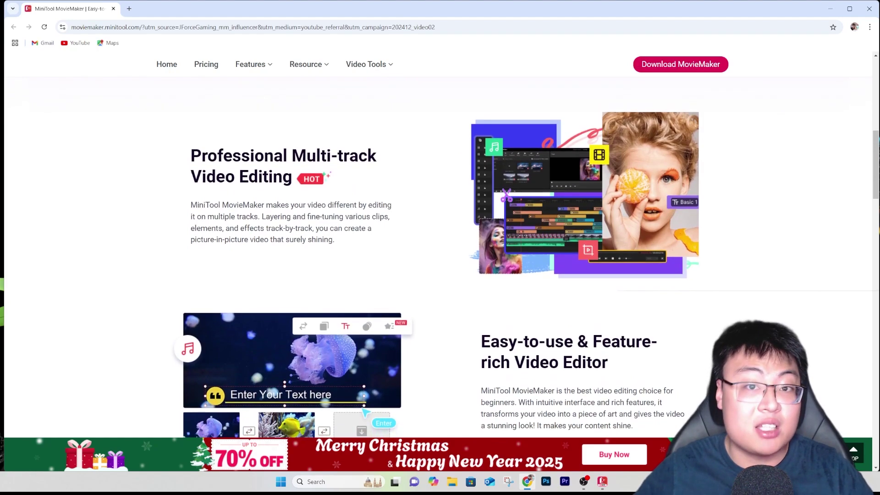
scroll(439, 256, down, 1)
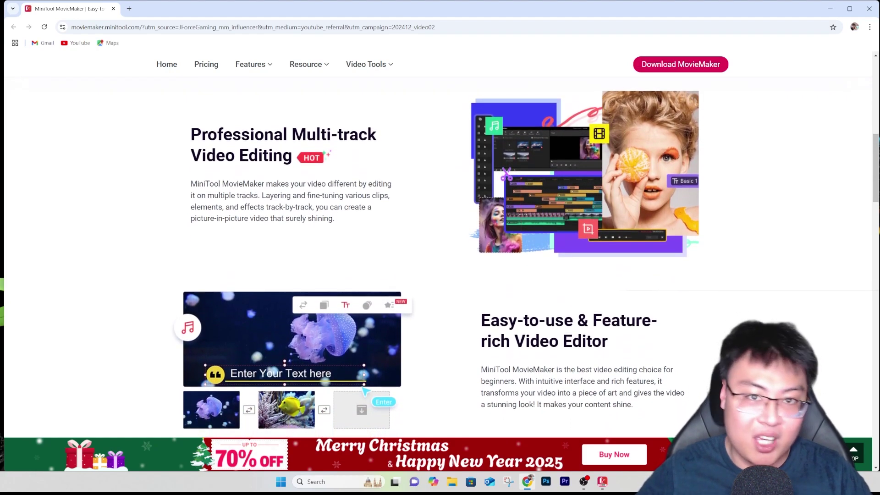
scroll(440, 256, down, 1)
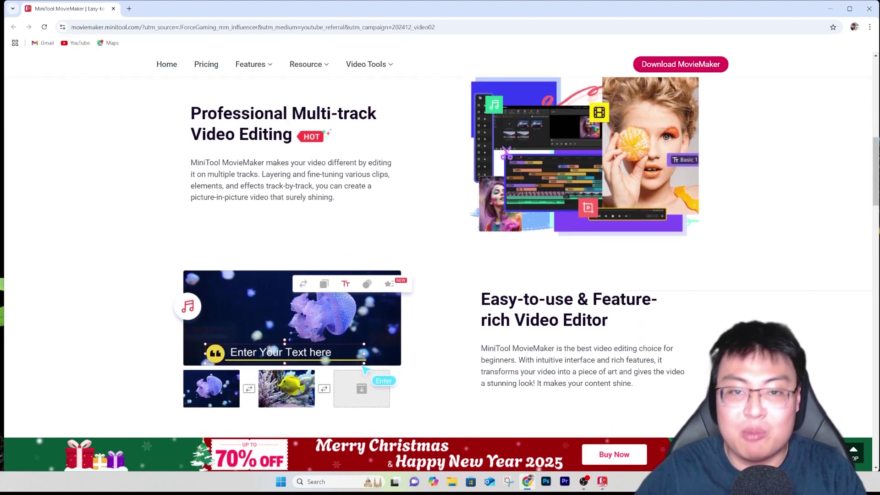
scroll(440, 257, down, 1)
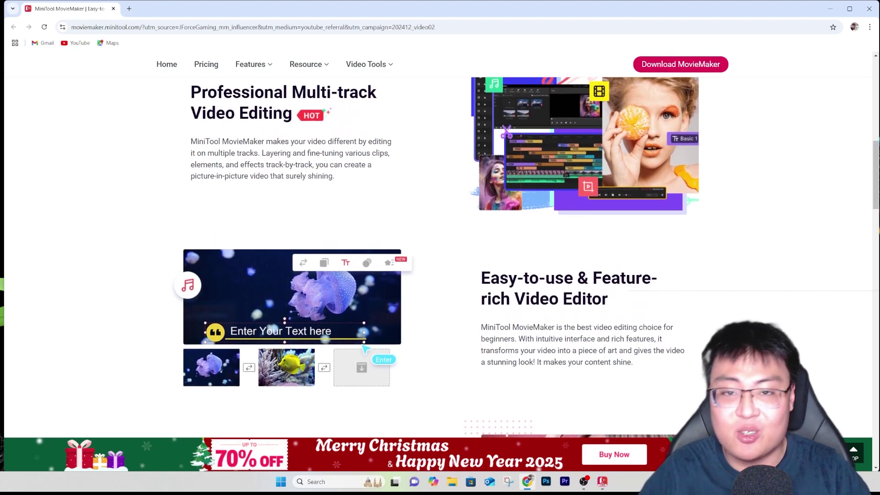
scroll(440, 256, down, 1)
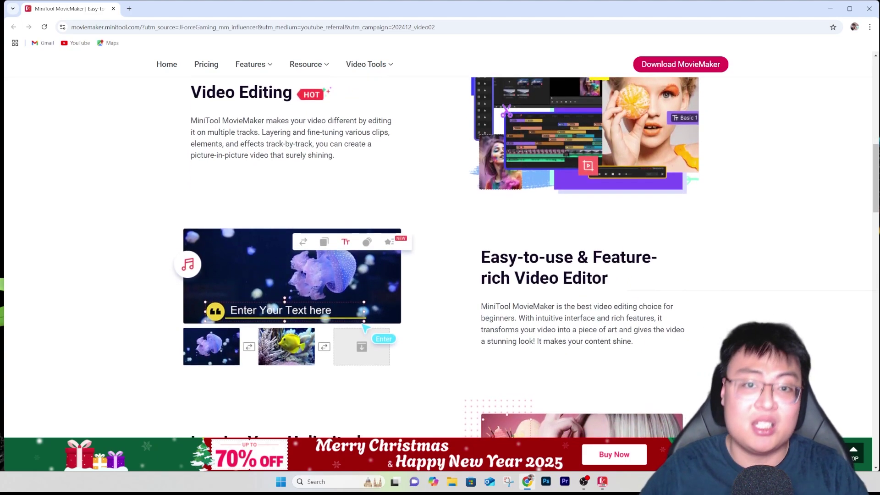
scroll(440, 256, down, 1)
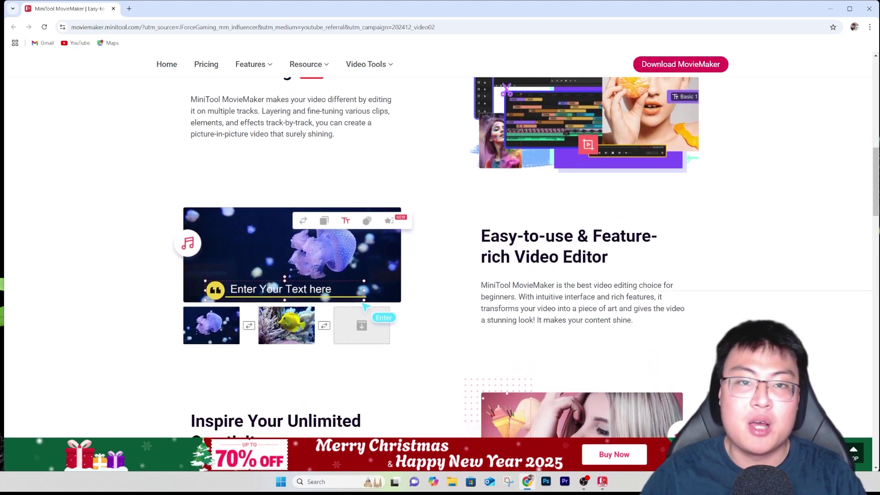
scroll(439, 256, down, 1)
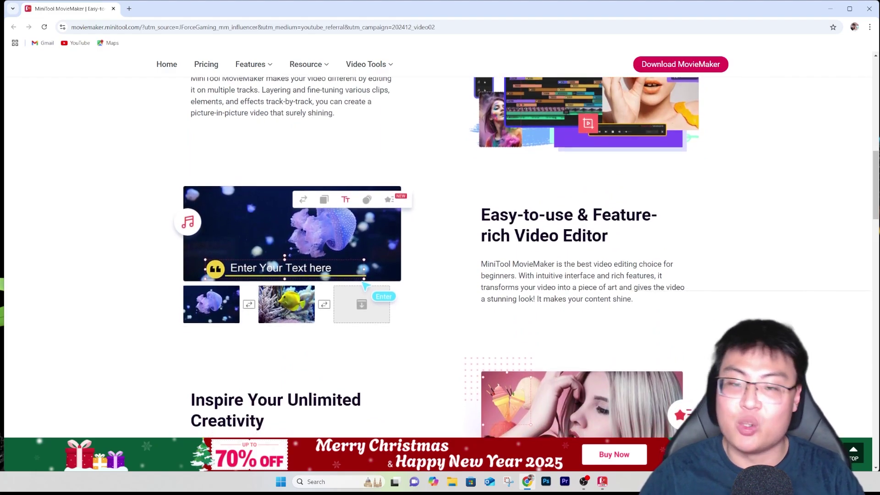
scroll(440, 257, down, 1)
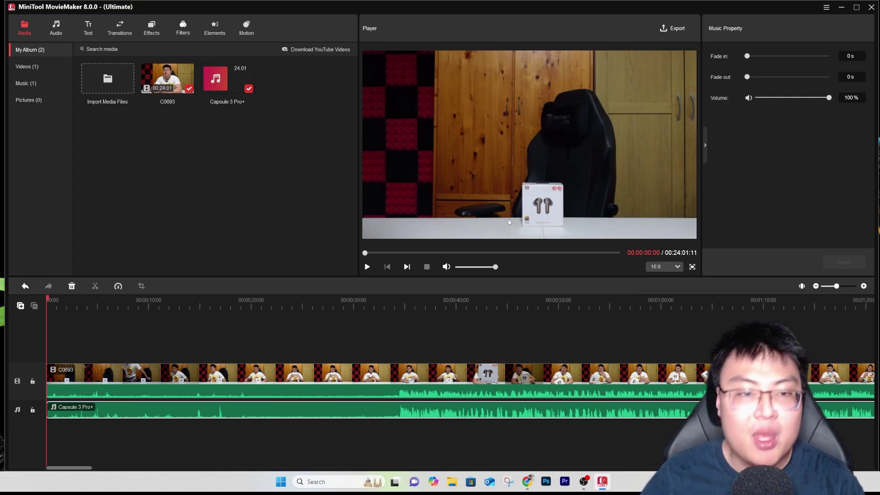
Scan the timeline for a cut point and set the playhead at 00:00:18:23.
click(64, 316)
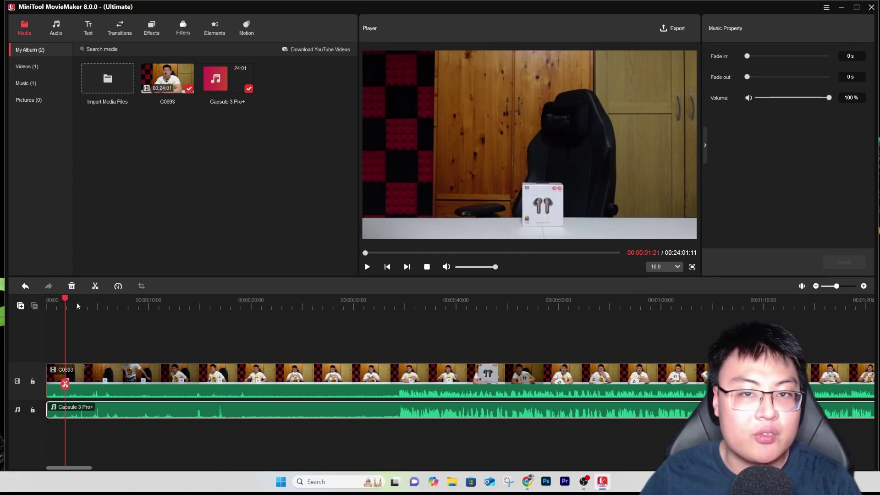
click(436, 314)
click(493, 313)
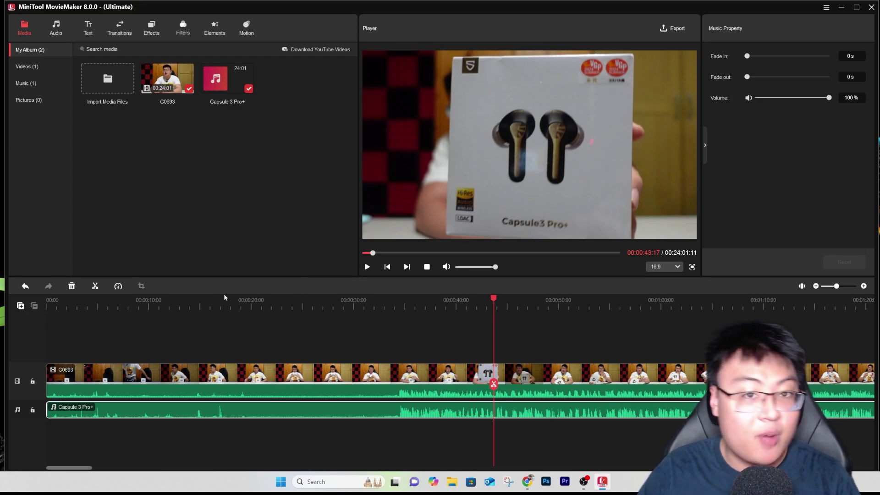
click(281, 303)
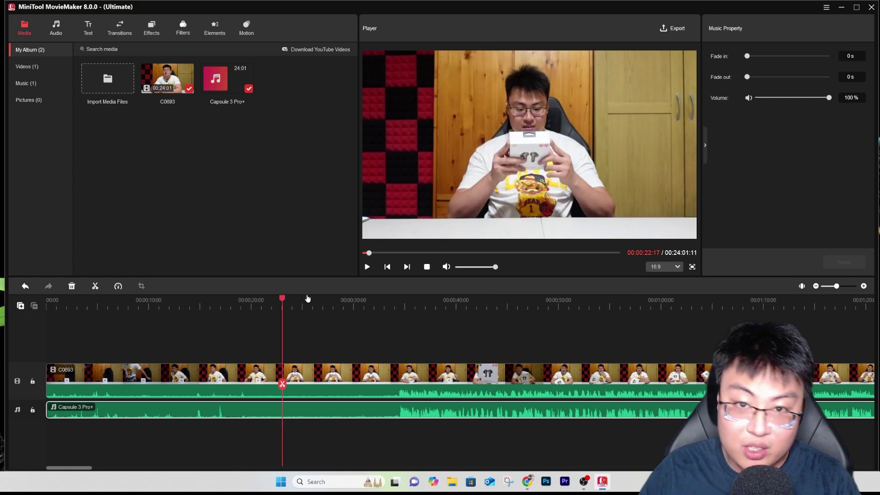
click(308, 303)
click(720, 303)
click(403, 303)
click(508, 305)
click(691, 304)
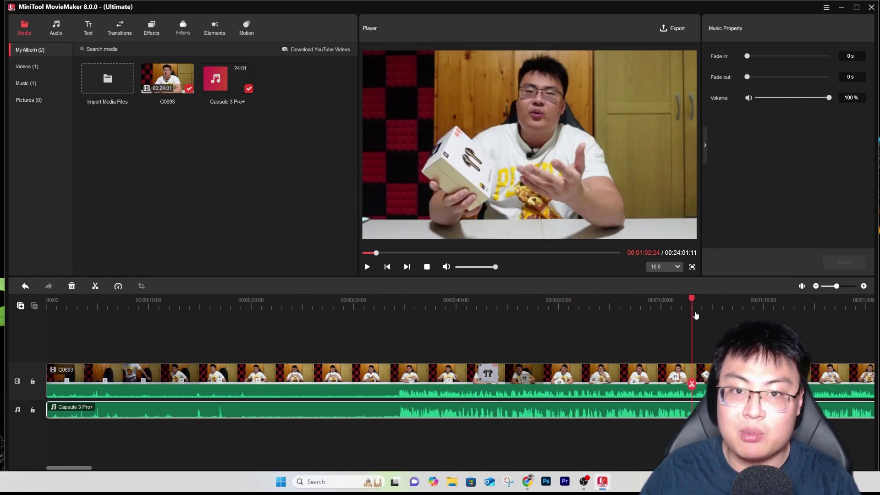
click(410, 305)
click(233, 305)
click(239, 305)
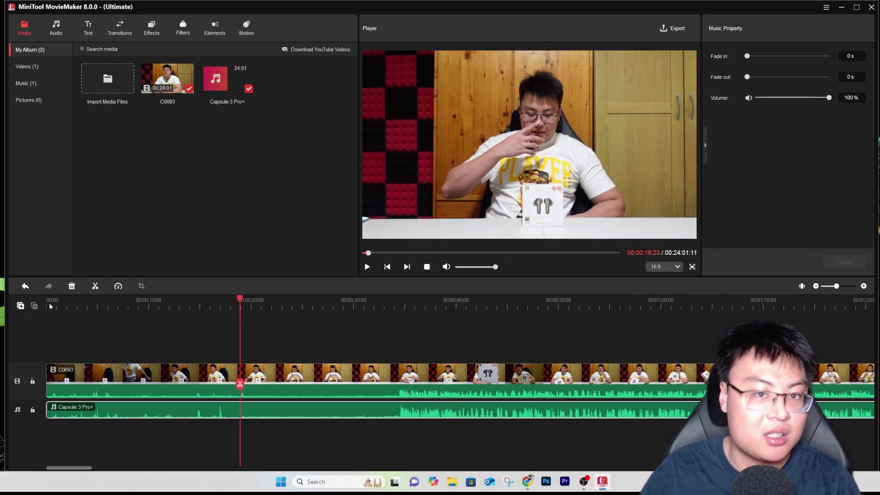
Split the Capsule 3 Pro+ music at the playhead, then select the C0693 video clip.
click(95, 285)
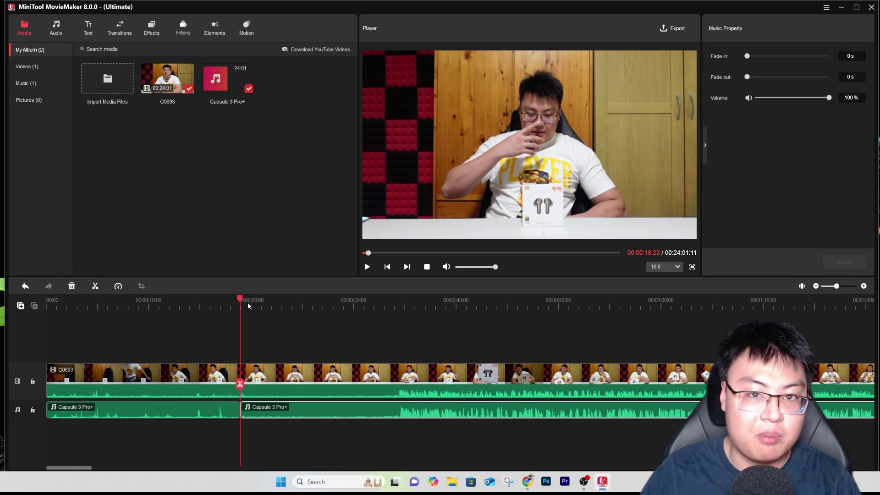
click(271, 303)
click(286, 304)
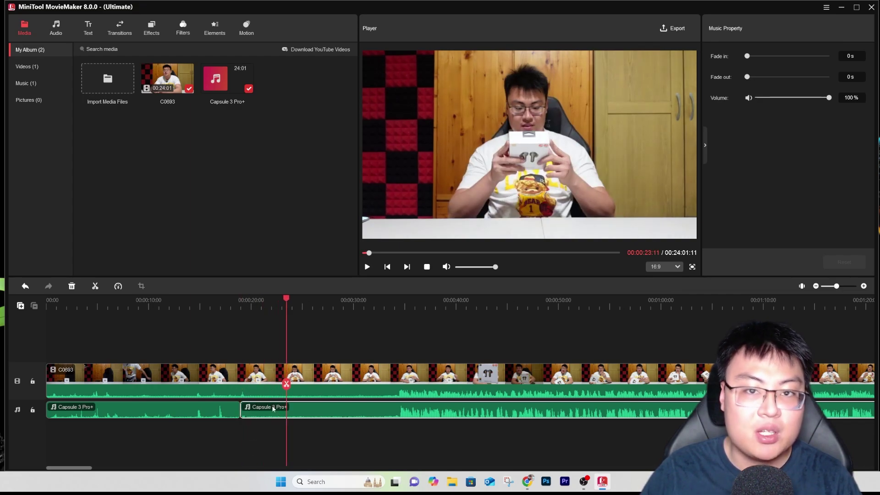
click(281, 373)
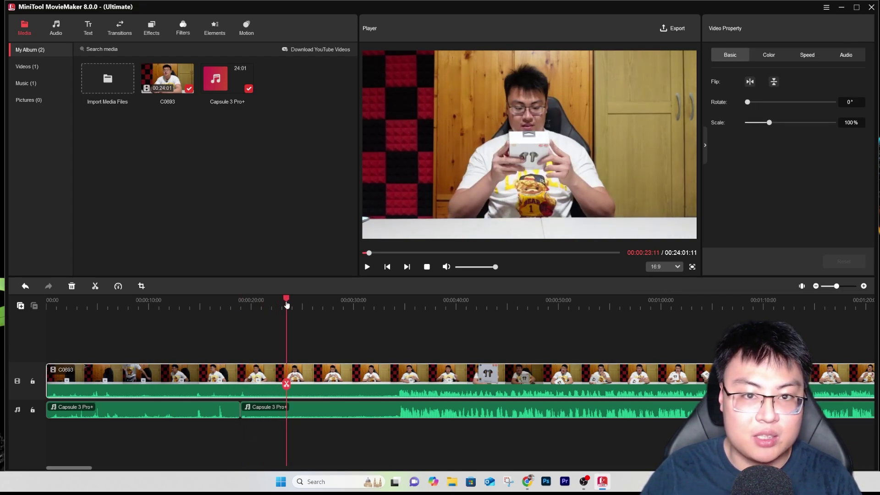
Split the C0693 video at about 00:00:34 and move the second music clip onto a new lower track.
drag(287, 305, 399, 336)
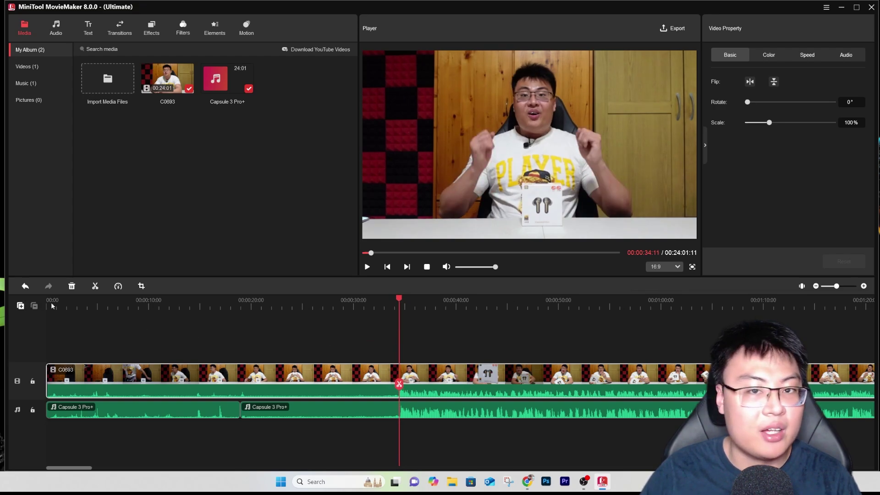
click(94, 286)
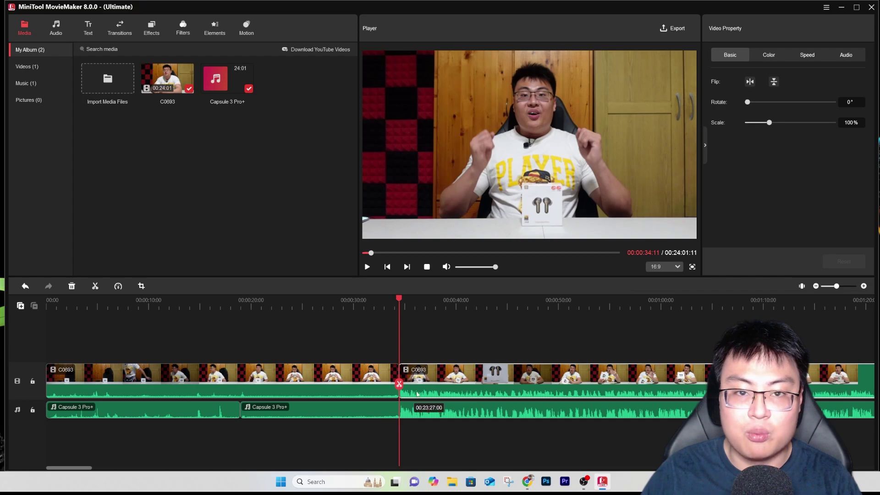
click(415, 406)
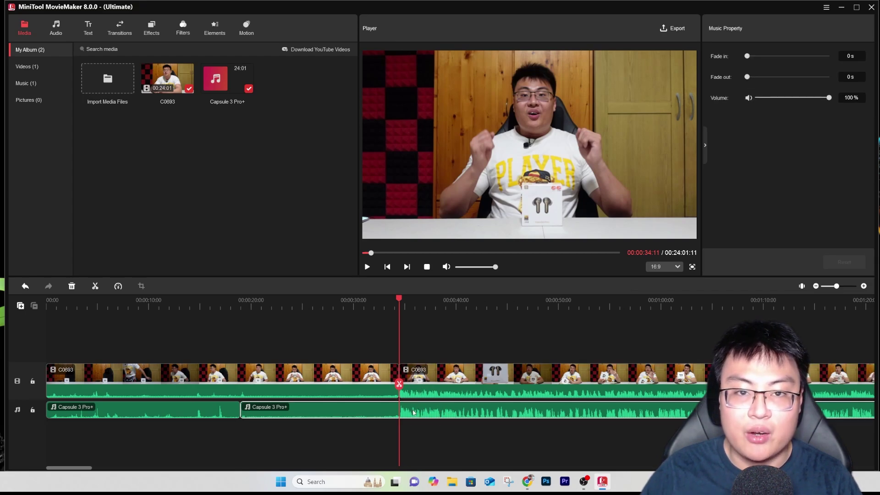
drag(424, 413, 350, 420)
drag(186, 403, 362, 404)
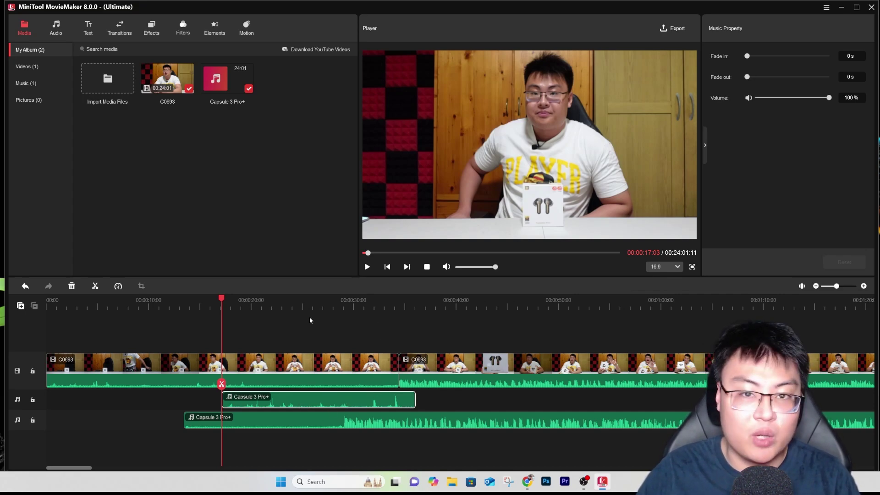
Select the first C0693 video clip with the playhead around 00:00:21.
drag(222, 298, 284, 298)
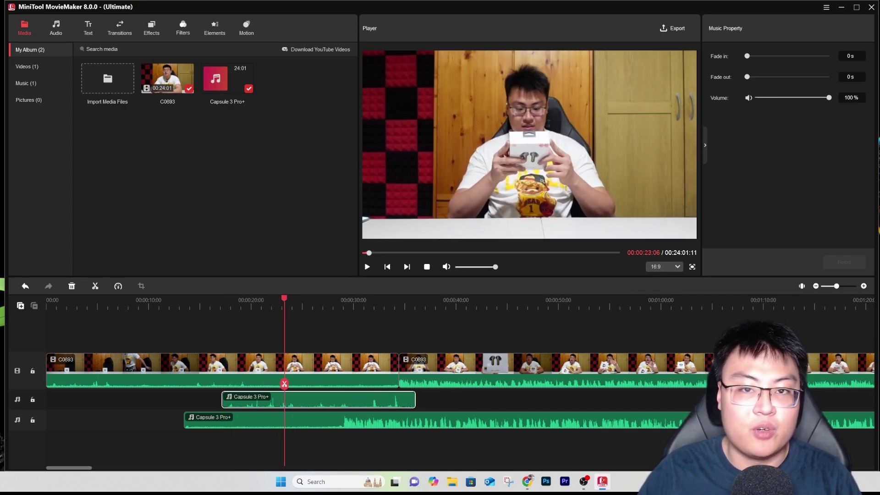
click(342, 371)
drag(286, 301, 264, 300)
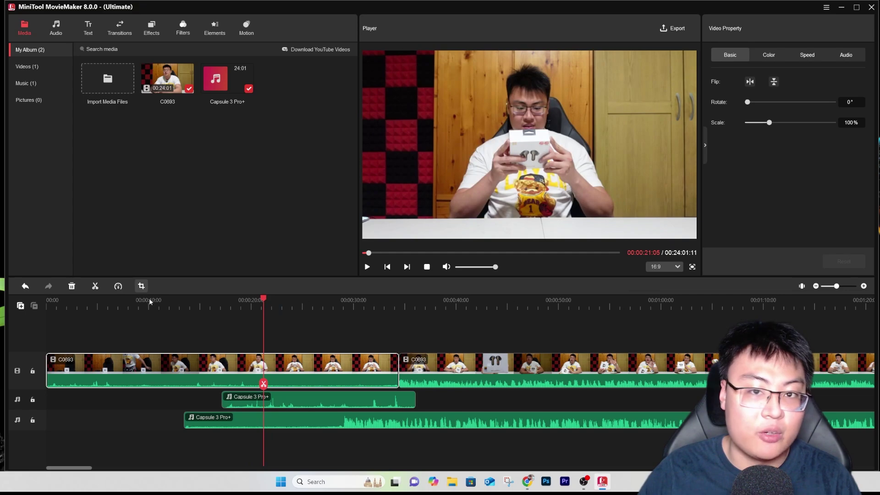
Set the first C0693 clip's speed to Fast 2X.
click(118, 288)
mouse_move(129, 316)
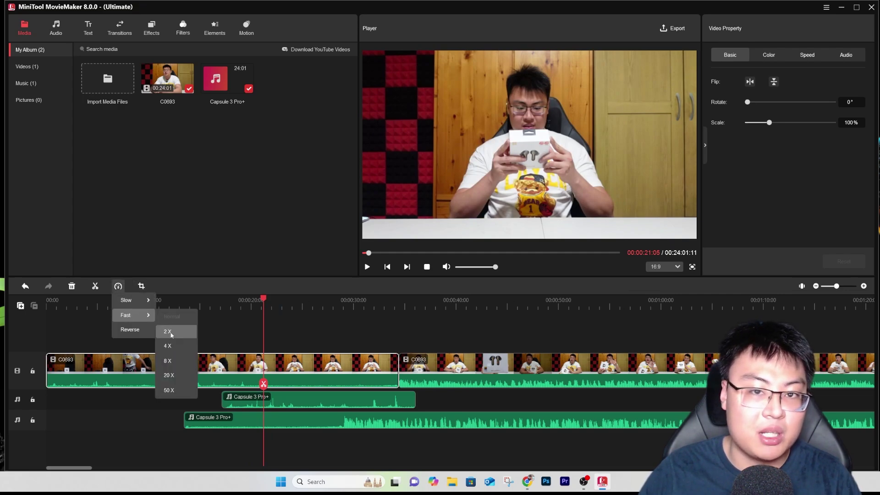
click(168, 332)
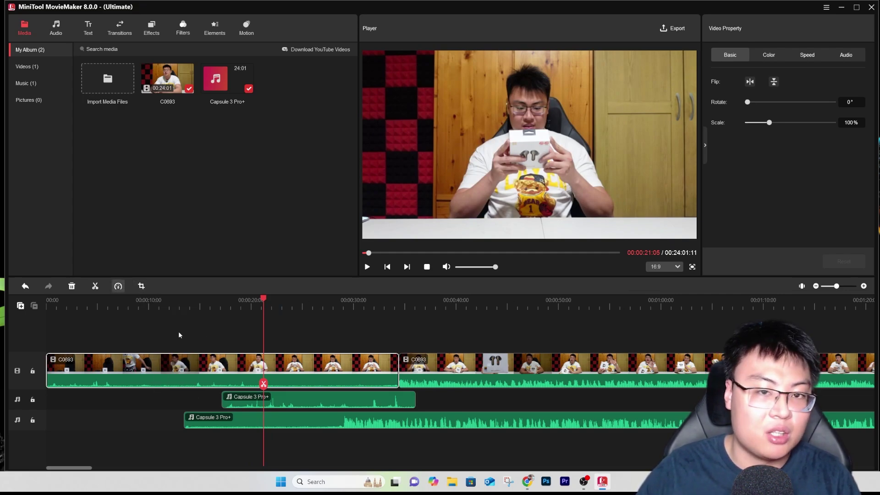
Split the video at 00:00:40:22 and select the middle C0693 clip.
click(308, 305)
click(271, 305)
click(345, 304)
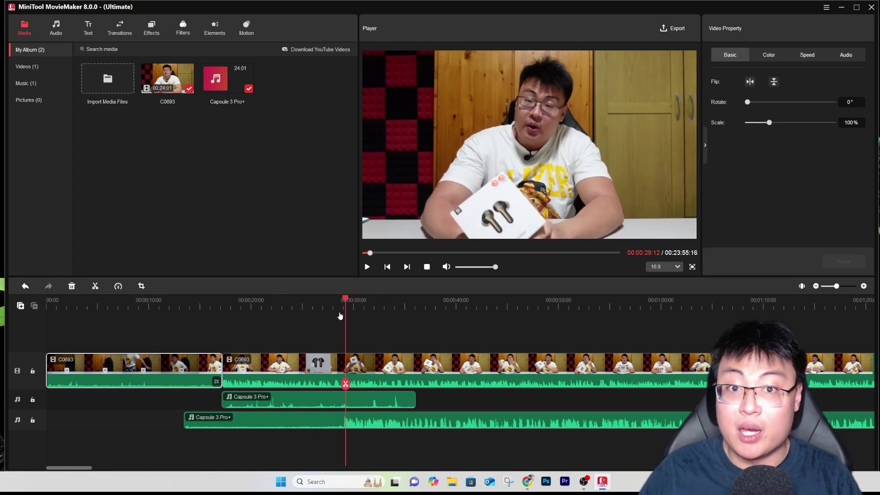
click(308, 314)
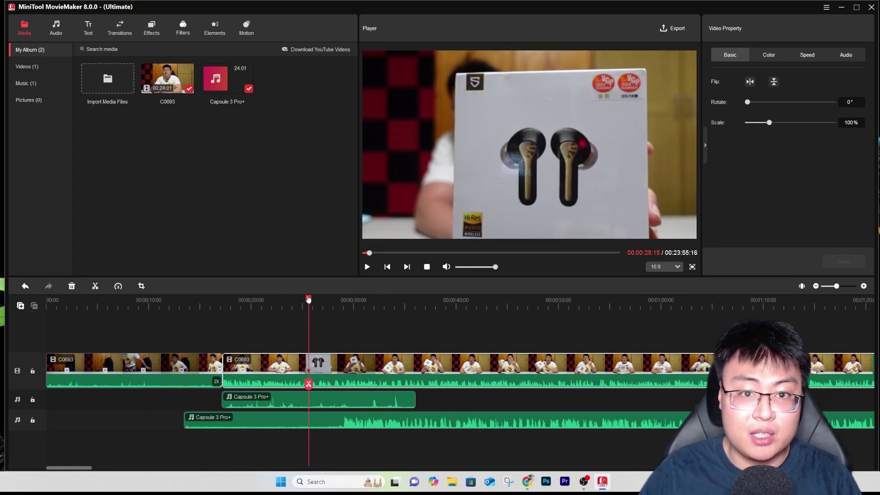
click(465, 306)
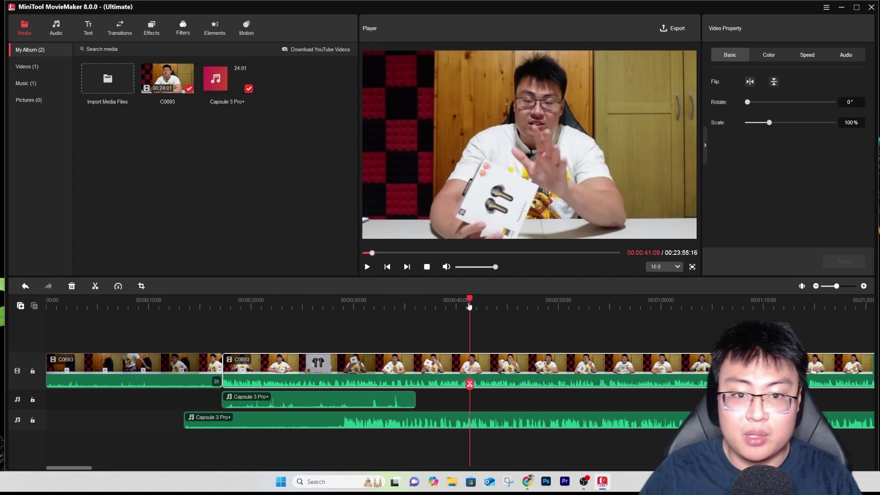
click(95, 285)
click(398, 371)
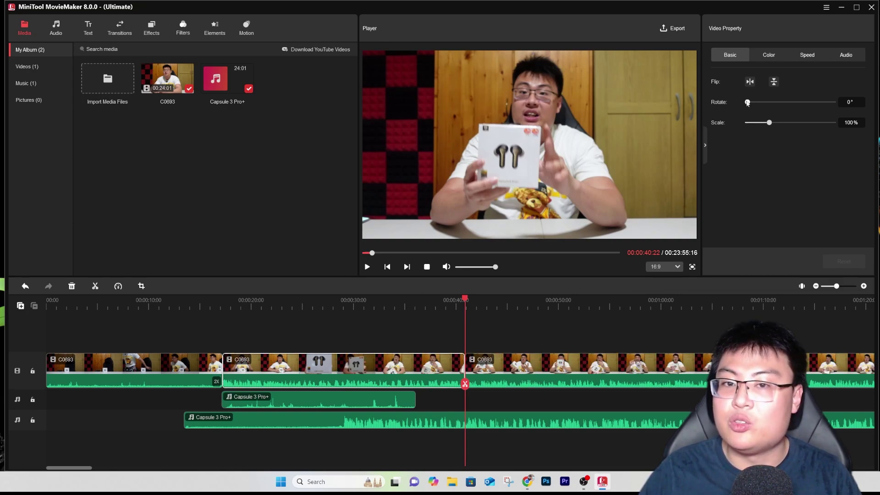
Scale the middle C0693 clip to 171%, leaving it unflipped, and reposition the zoomed picture.
mouse_move(747, 103)
mouse_down()
mouse_move(793, 104)
mouse_move(747, 102)
mouse_up()
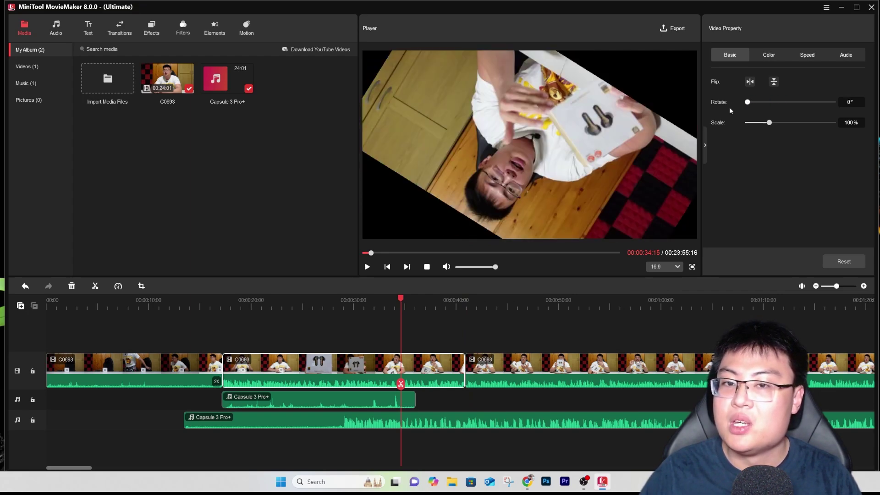
click(750, 83)
click(749, 82)
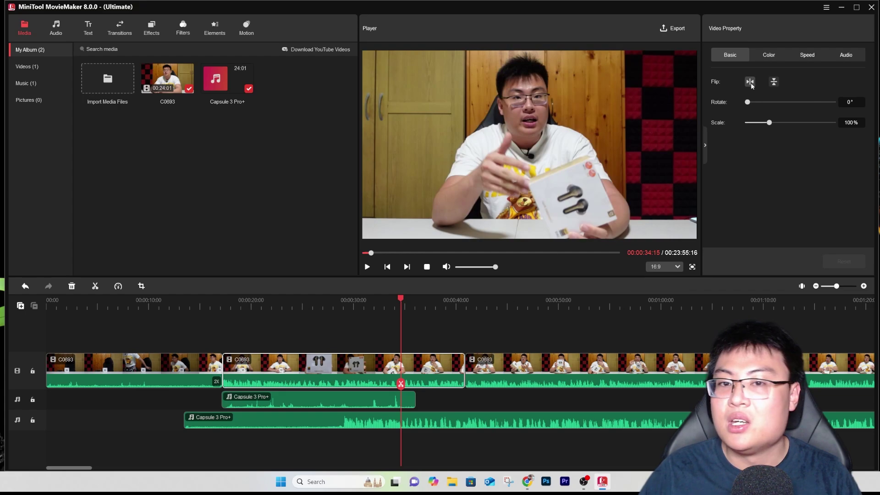
drag(769, 123, 784, 122)
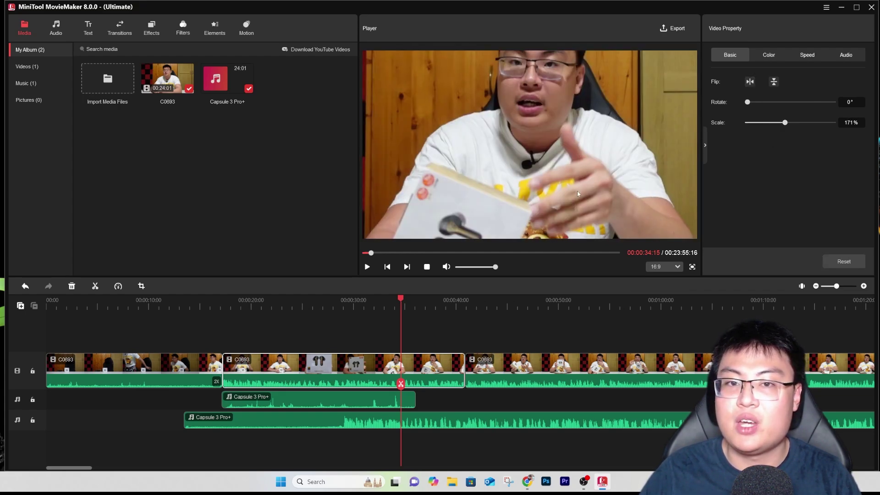
drag(570, 153, 569, 172)
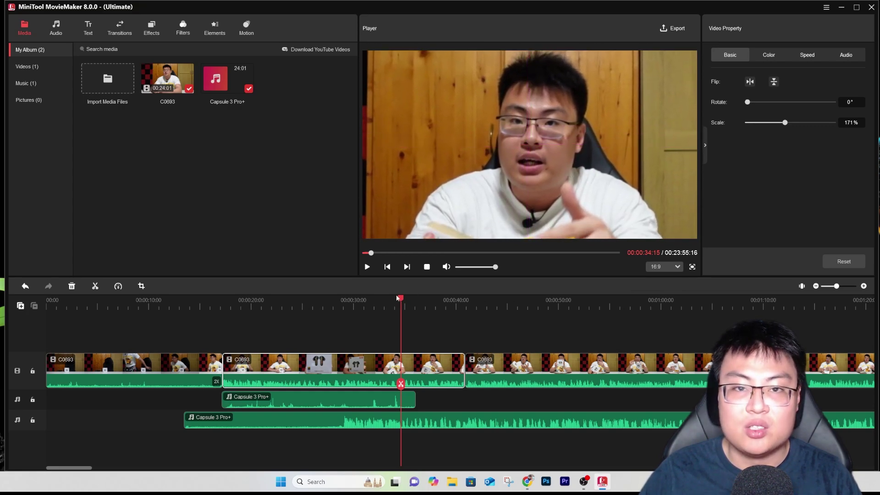
click(216, 304)
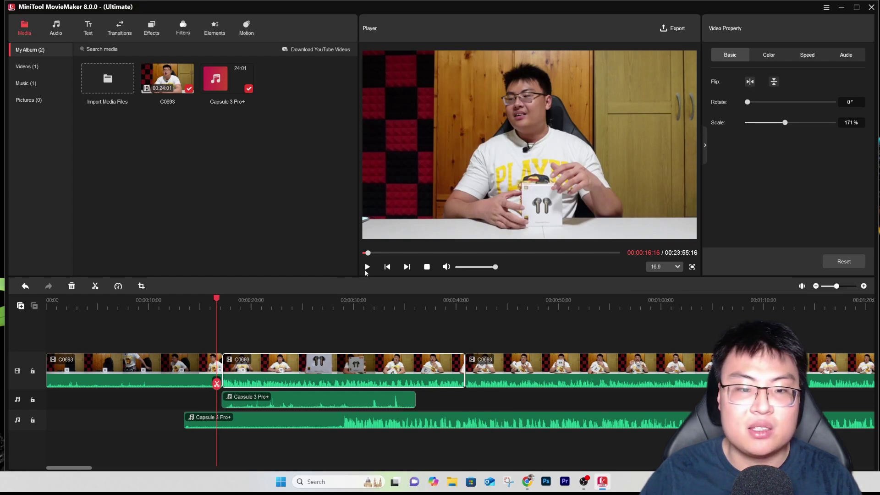
Raise the middle clip's contrast to 11.2, then review its speed and audio settings.
click(366, 267)
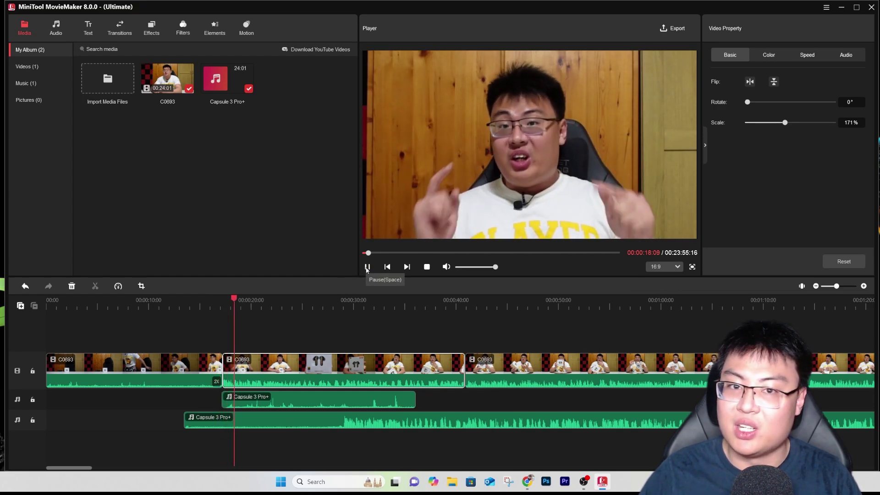
click(366, 267)
click(768, 55)
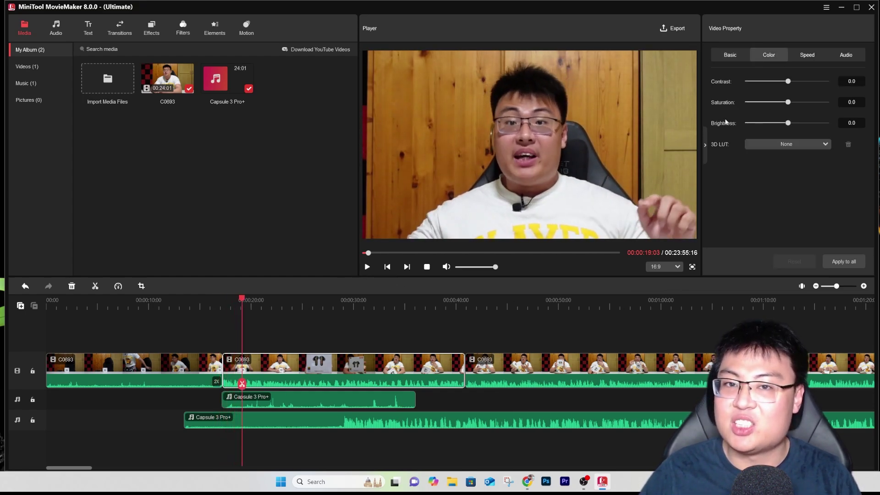
drag(788, 83, 808, 125)
click(807, 56)
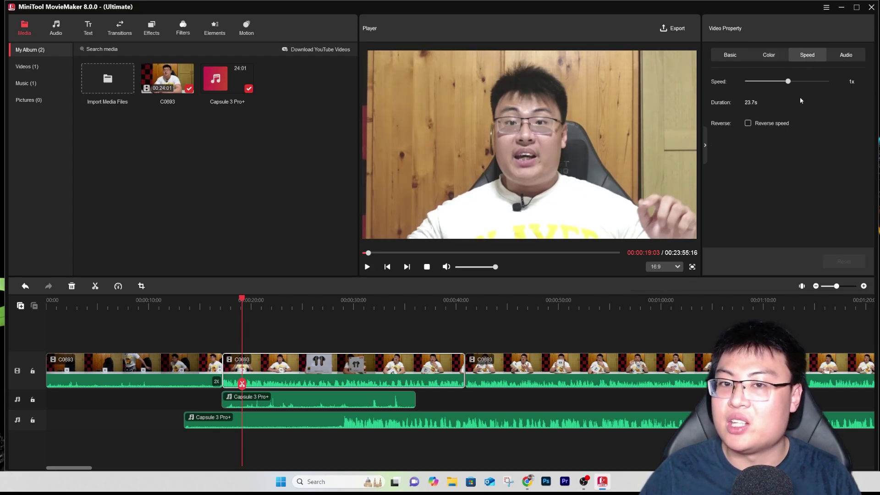
click(843, 55)
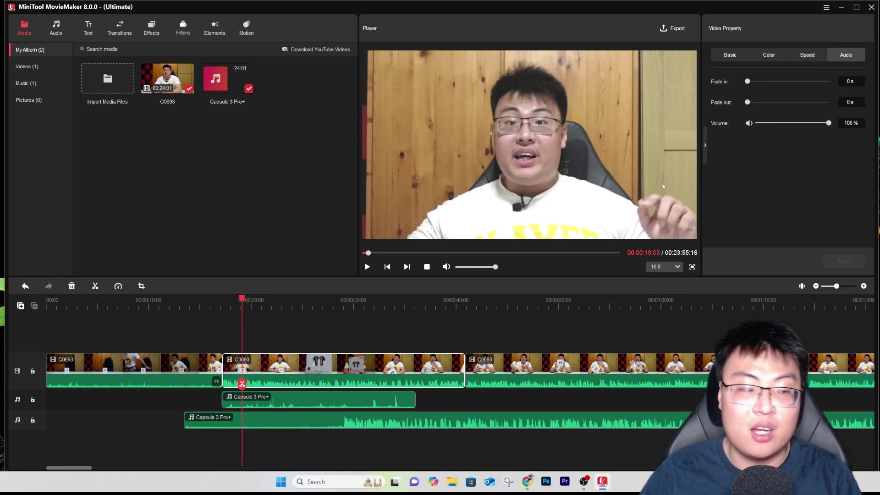
Browse the Audio library's music genres down to the Sound Effects category.
click(57, 28)
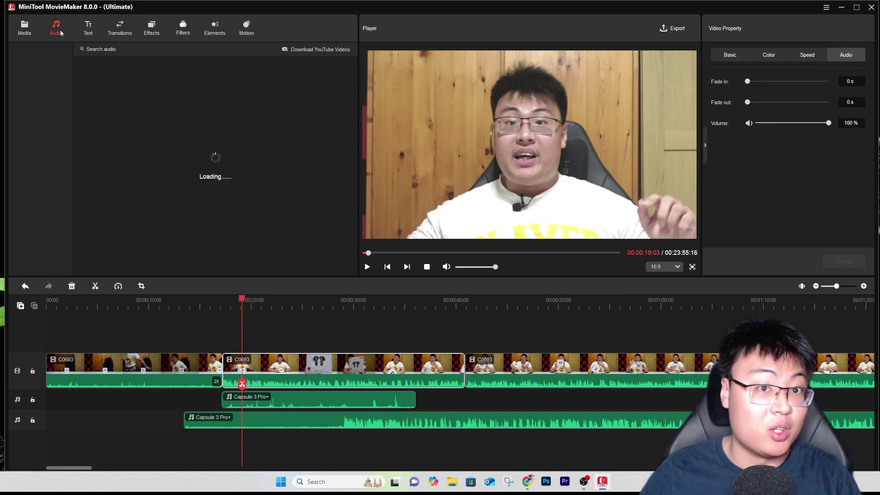
scroll(194, 117, down, 10)
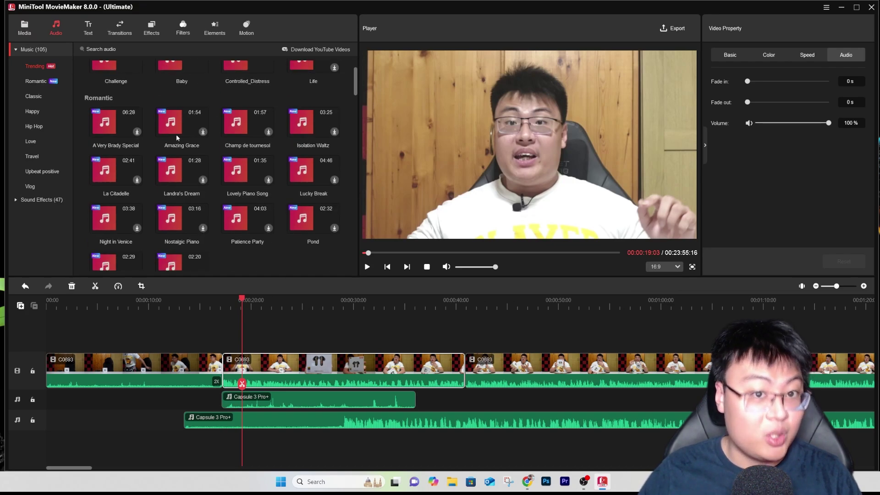
scroll(219, 131, down, 12)
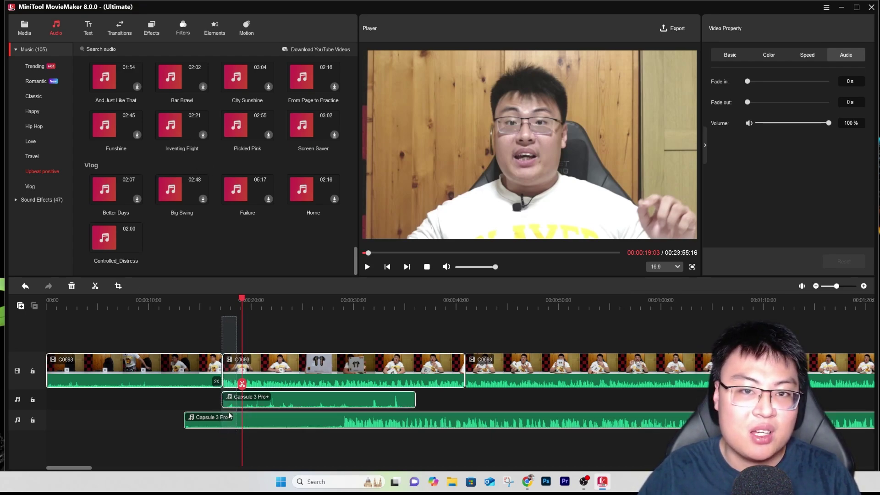
click(231, 435)
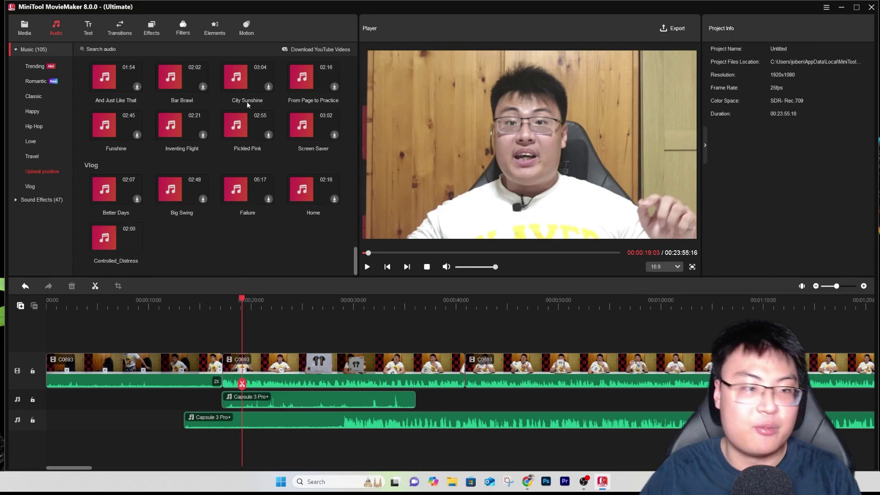
scroll(203, 171, up, 12)
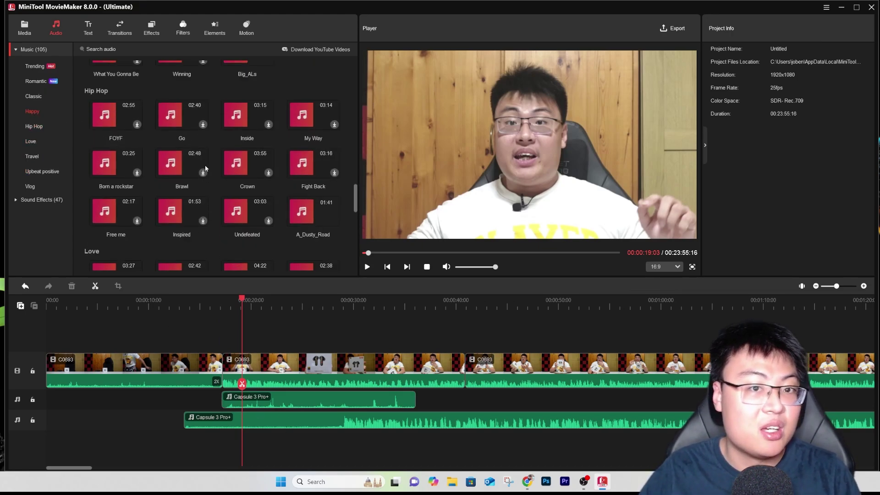
scroll(204, 168, up, 10)
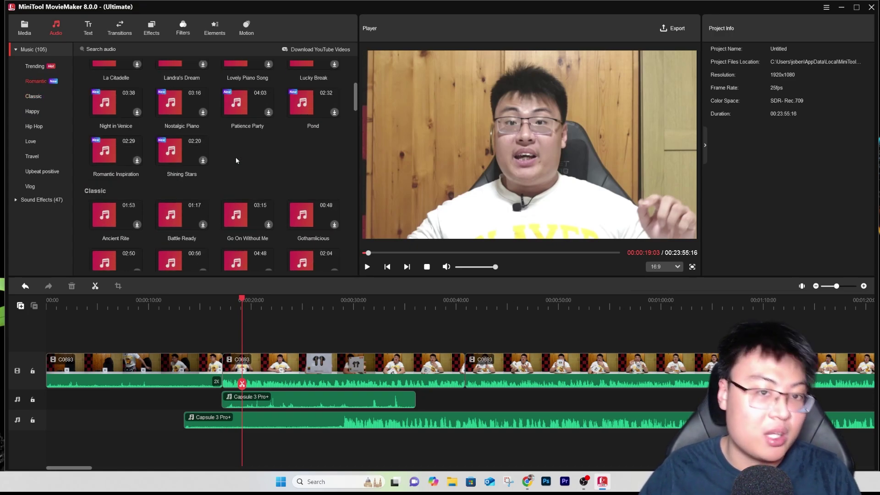
scroll(237, 160, down, 5)
Browse the Sound Effects collection's Ambience and Voice sections.
click(24, 200)
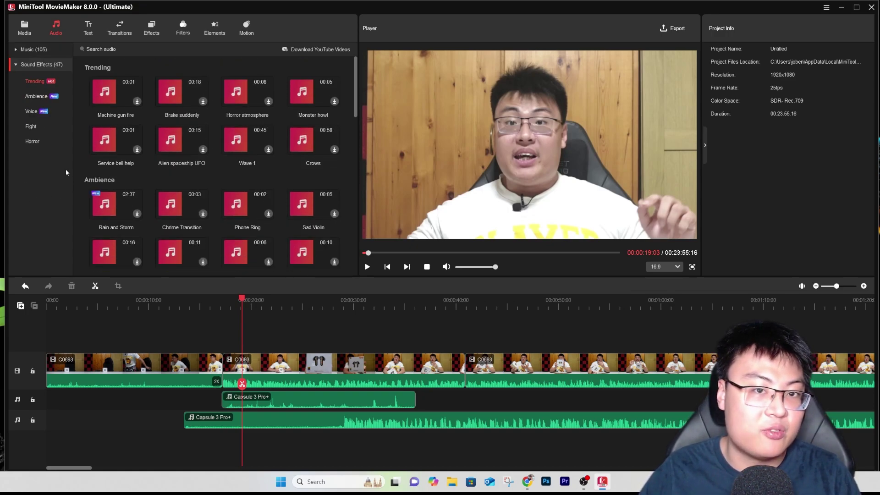
click(36, 97)
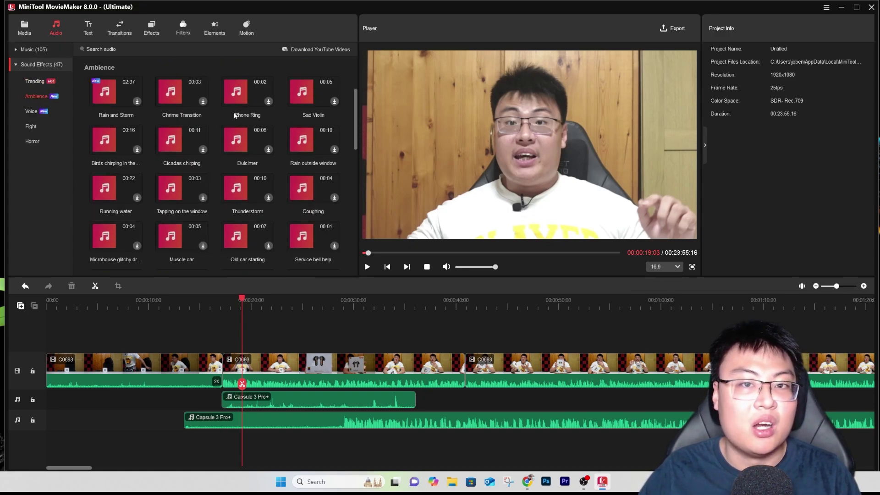
click(32, 112)
scroll(216, 176, up, 4)
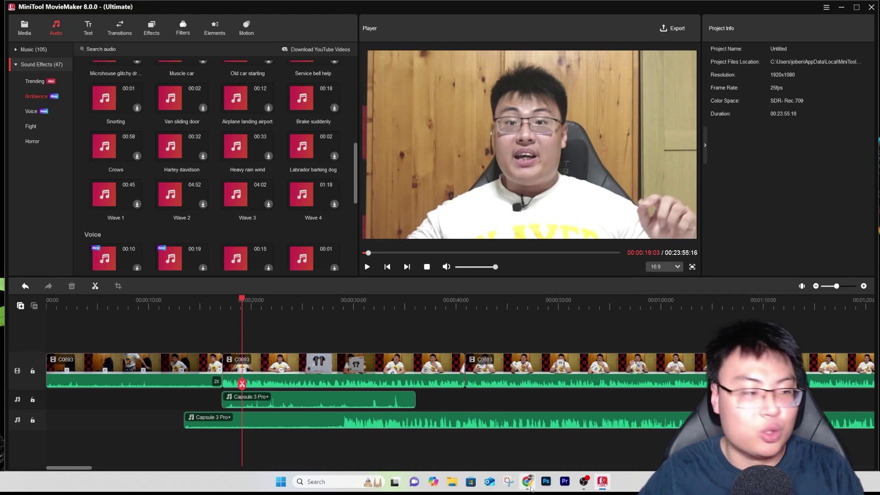
mouse_move(527, 481)
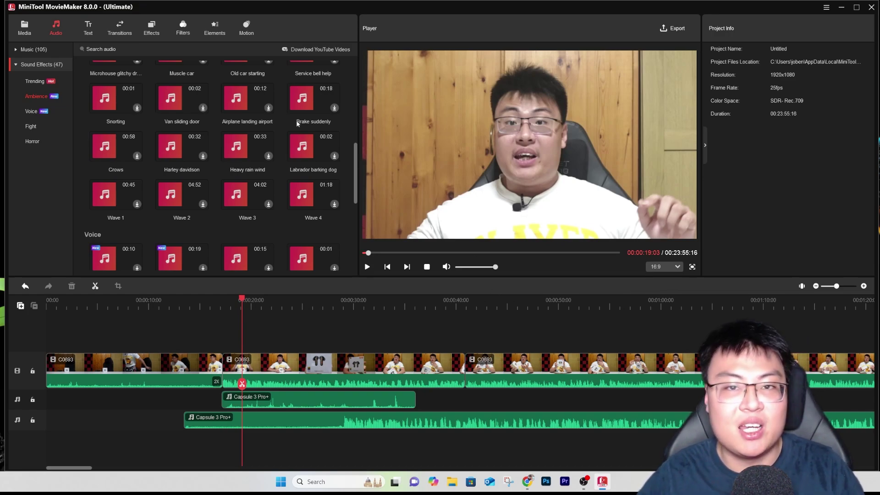
scroll(201, 203, down, 1)
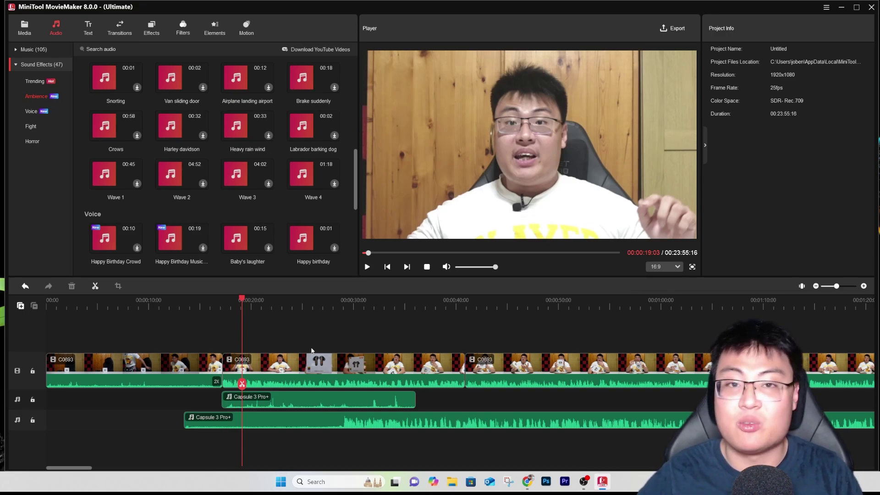
scroll(212, 168, up, 5)
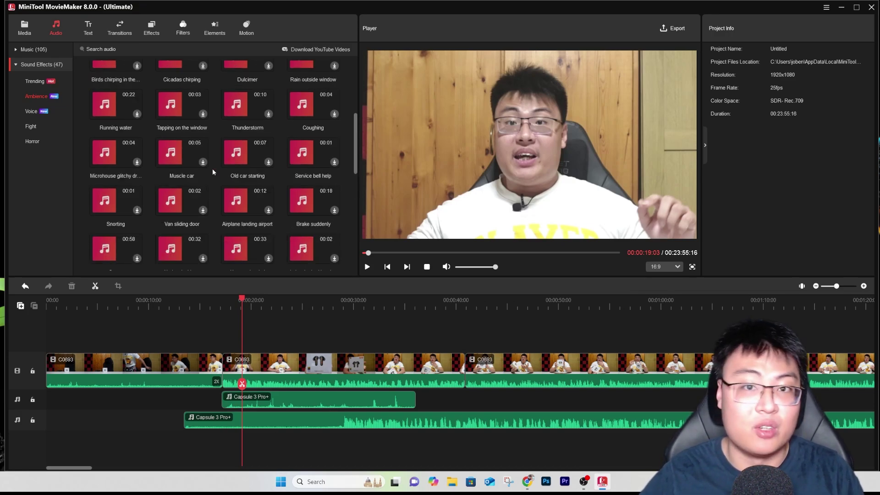
Check the Download YouTube Videos web page, then close it and return to the editor.
click(310, 51)
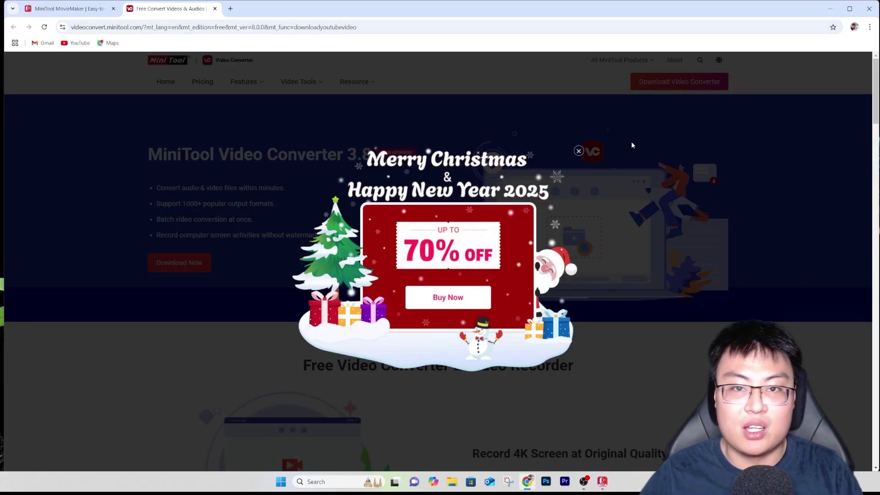
key(ctrl+w)
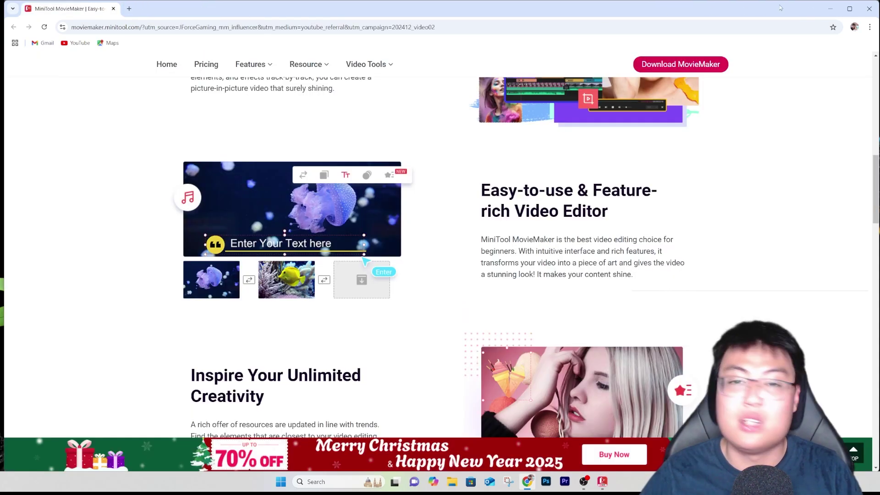
click(837, 11)
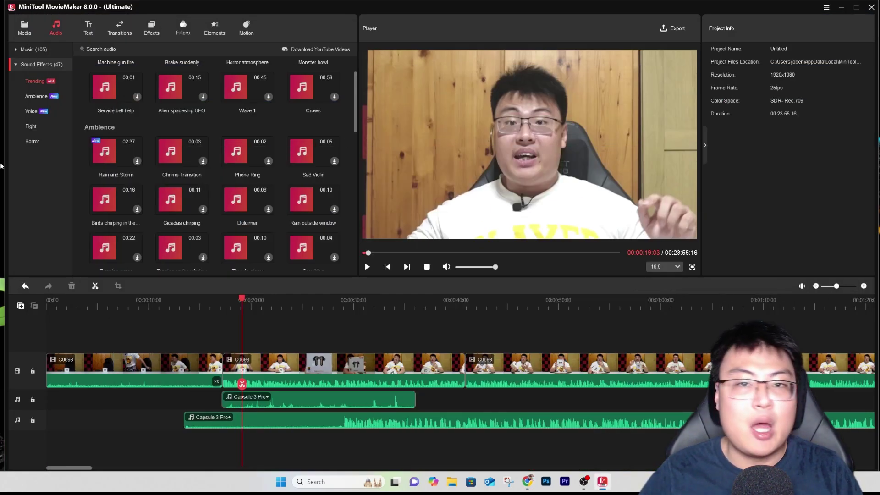
Browse the Text templates and choose the Title1 title.
click(88, 31)
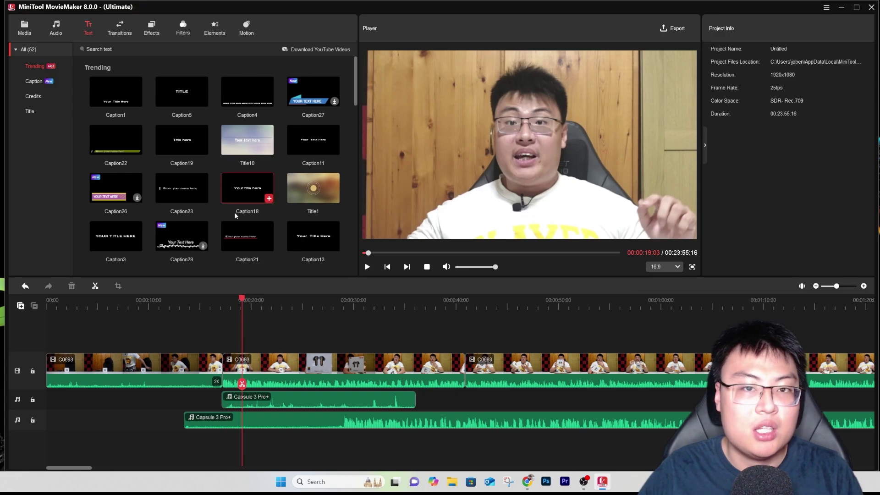
scroll(268, 197, down, 2)
scroll(266, 188, up, 1)
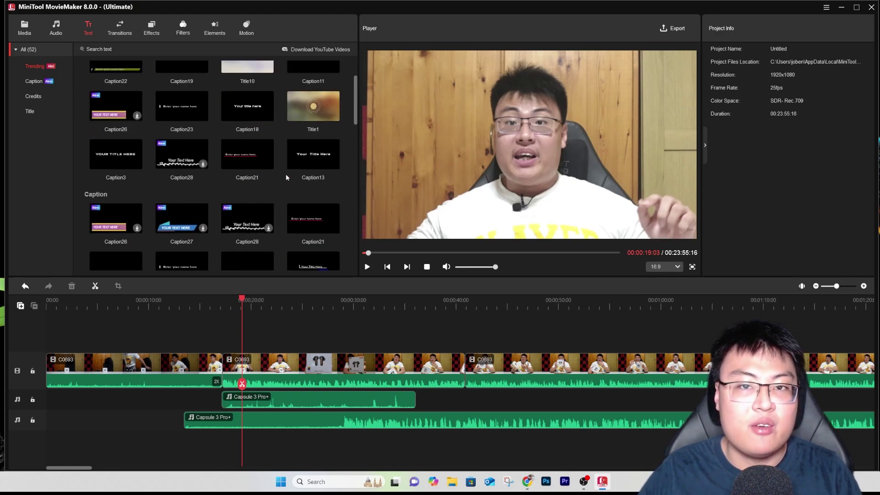
click(322, 117)
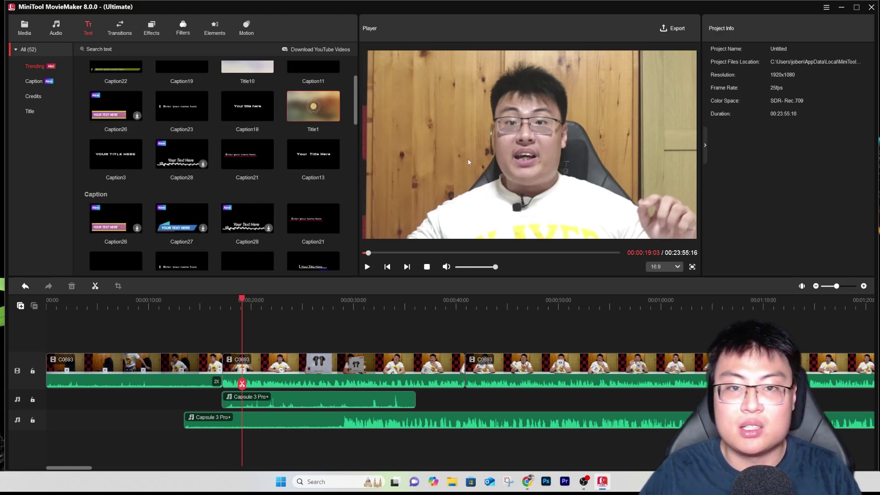
drag(323, 109, 289, 372)
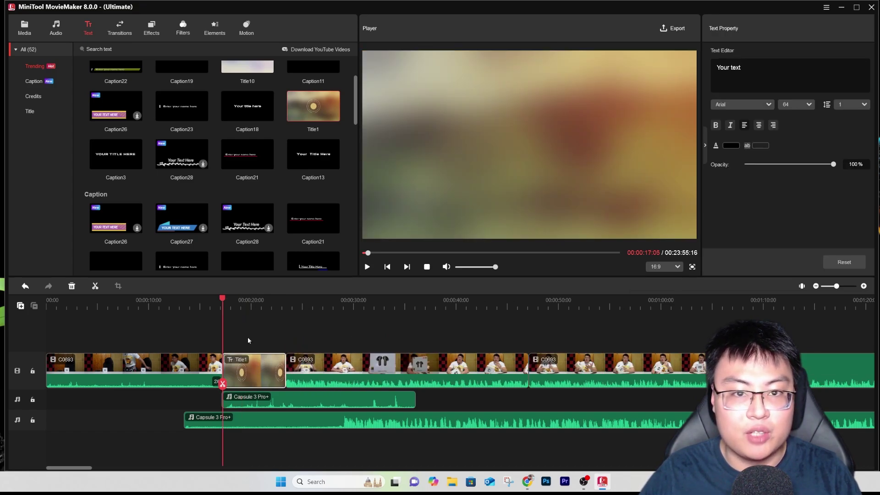
click(367, 267)
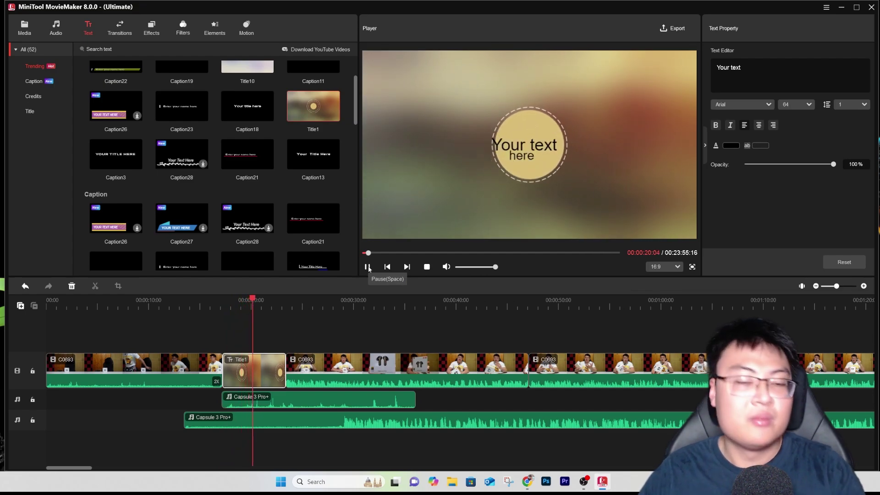
click(367, 267)
scroll(213, 155, down, 8)
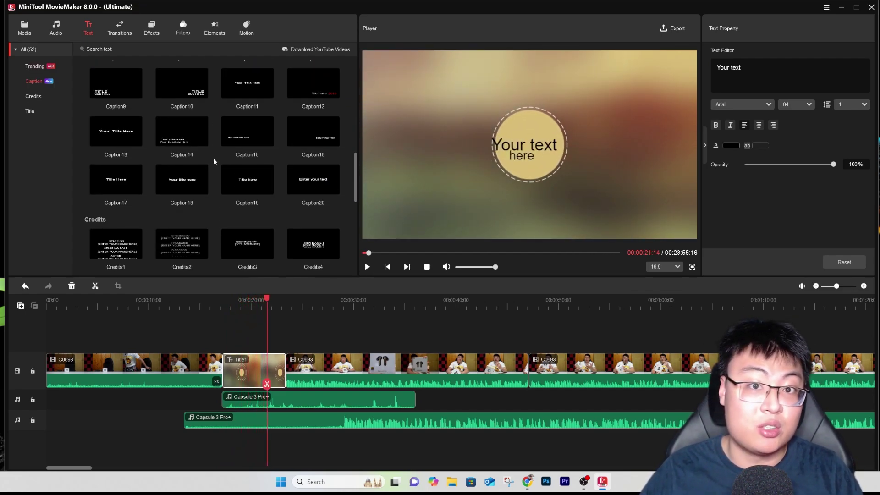
scroll(214, 158, up, 4)
scroll(214, 158, down, 6)
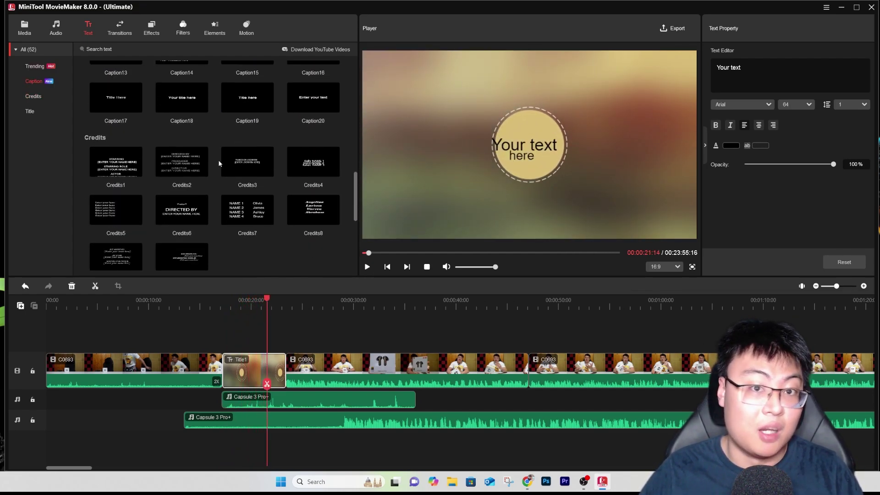
scroll(241, 188, up, 8)
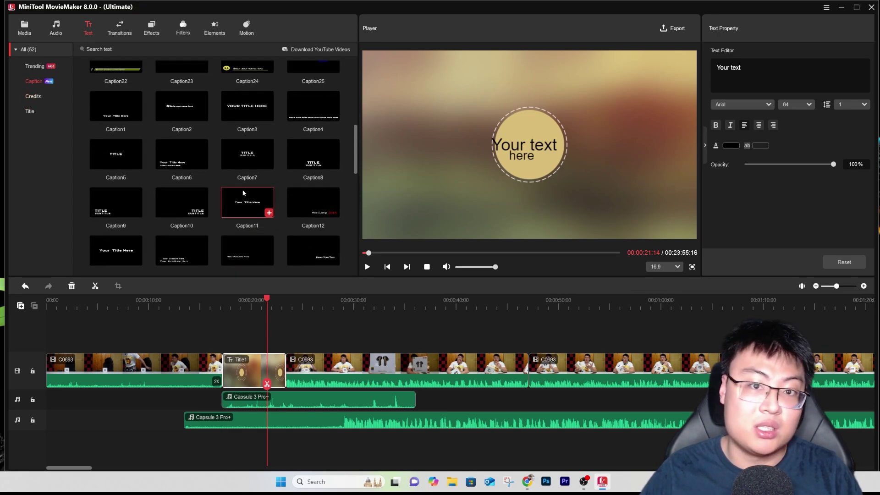
scroll(243, 192, down, 1)
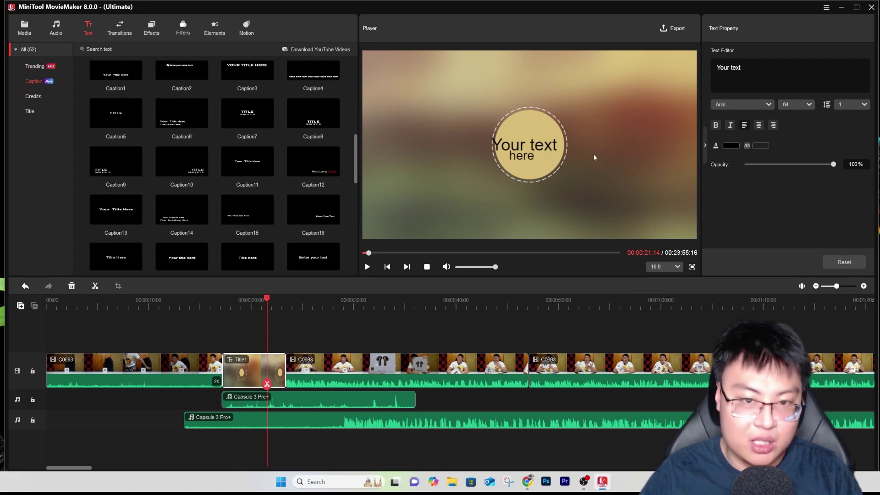
scroll(277, 237, up, 8)
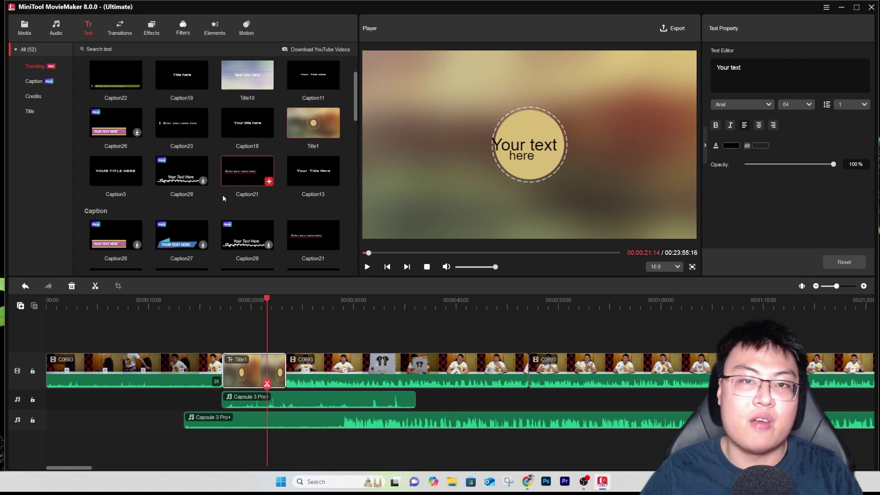
mouse_move(221, 208)
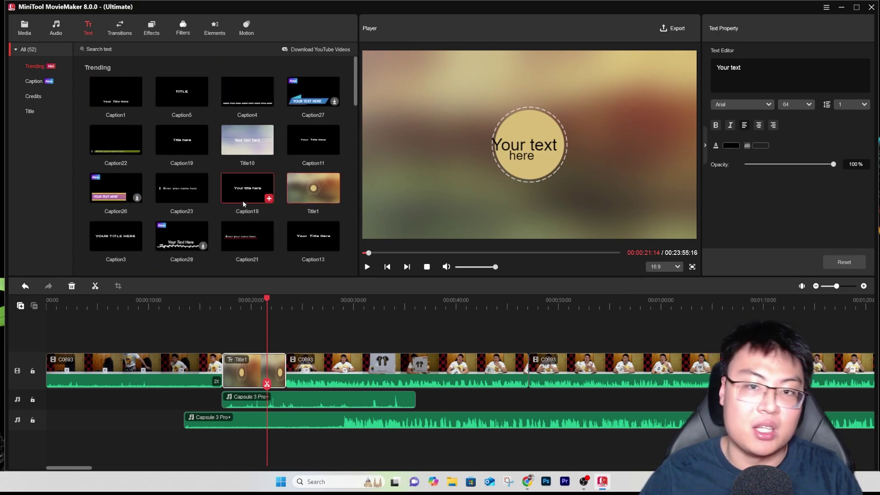
mouse_move(236, 225)
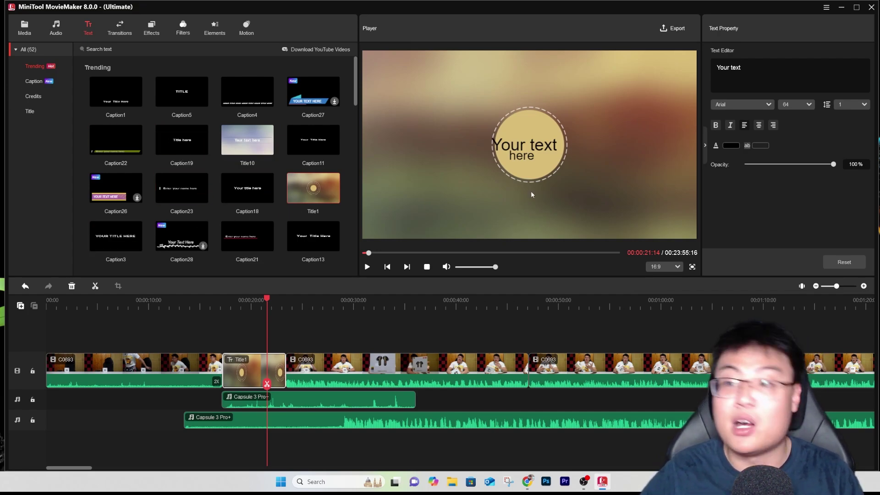
Replace the Title1 placeholder text with 'fwfwf', keeping the Arial font.
click(763, 66)
triple_click(734, 68)
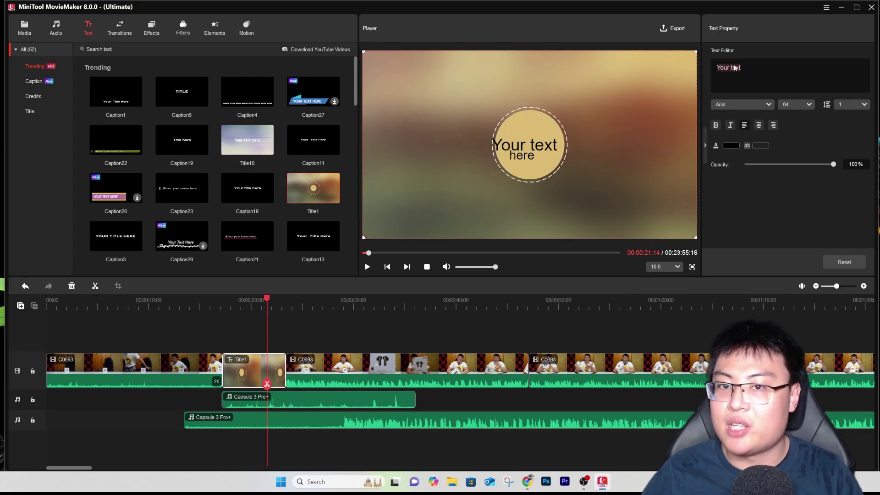
text(fwfwf)
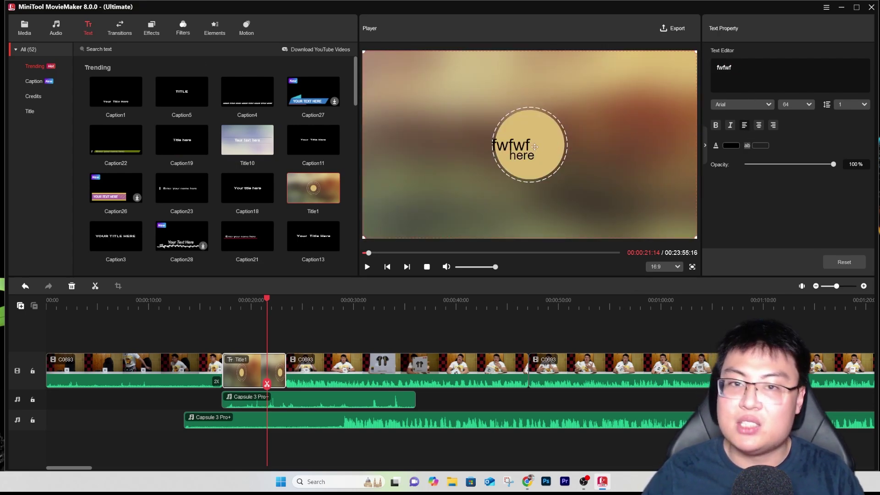
click(738, 106)
scroll(755, 109, down, 10)
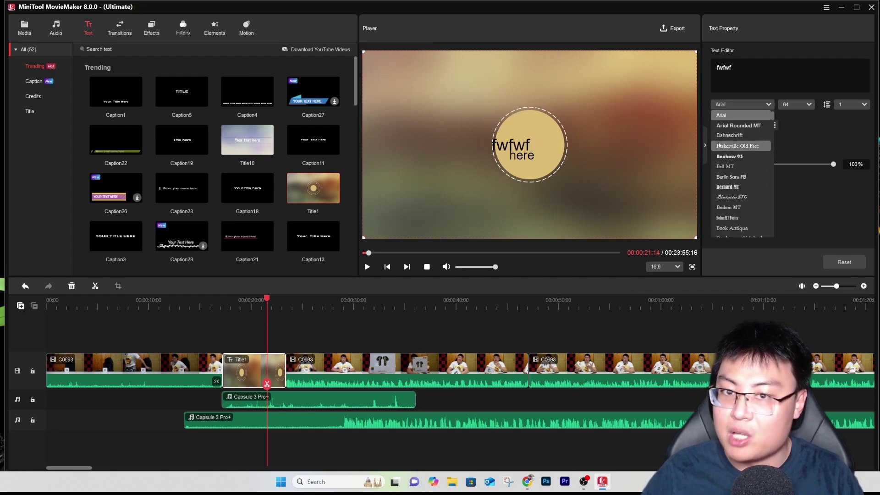
click(758, 106)
Set the caption's font size to 16 and line spacing to 2.
click(801, 104)
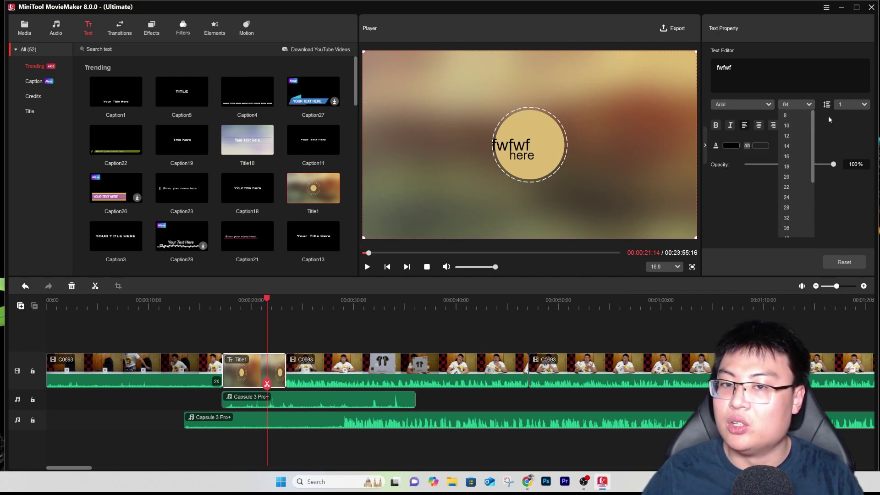
click(786, 156)
click(851, 104)
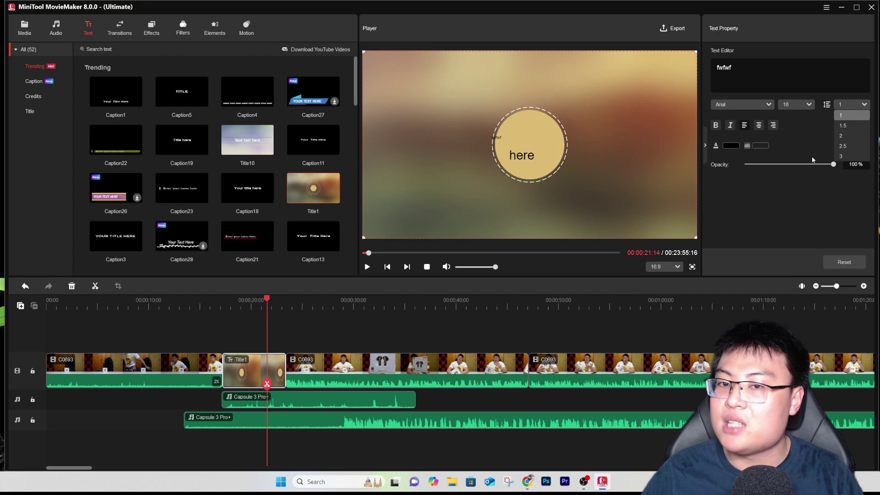
click(842, 136)
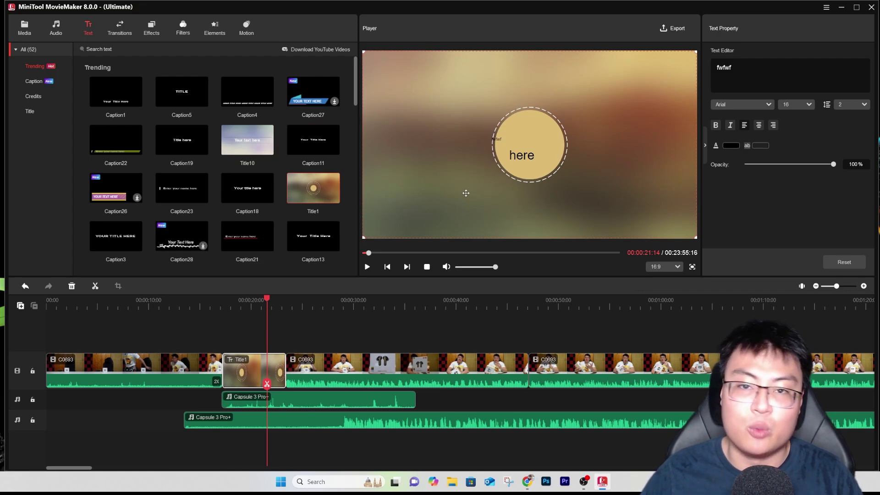
click(41, 81)
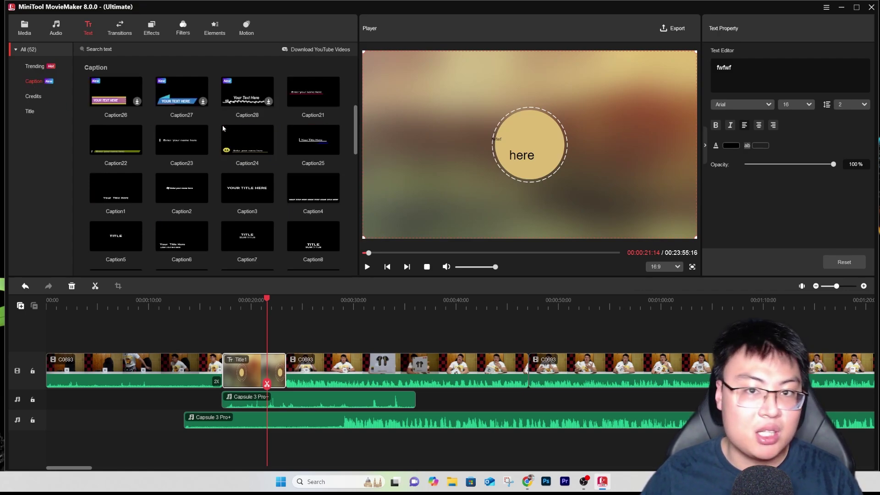
Place the Title12 title template ahead of Title1 on the video track and preview it.
click(29, 112)
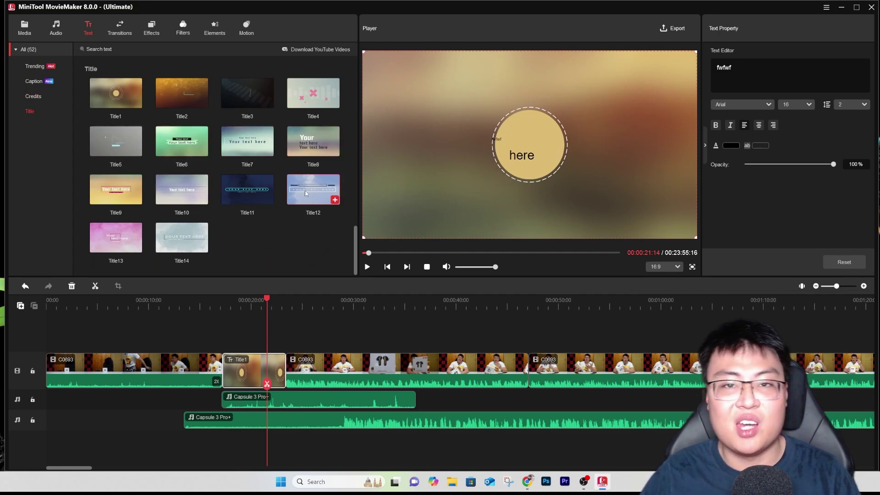
drag(306, 192, 183, 323)
click(366, 267)
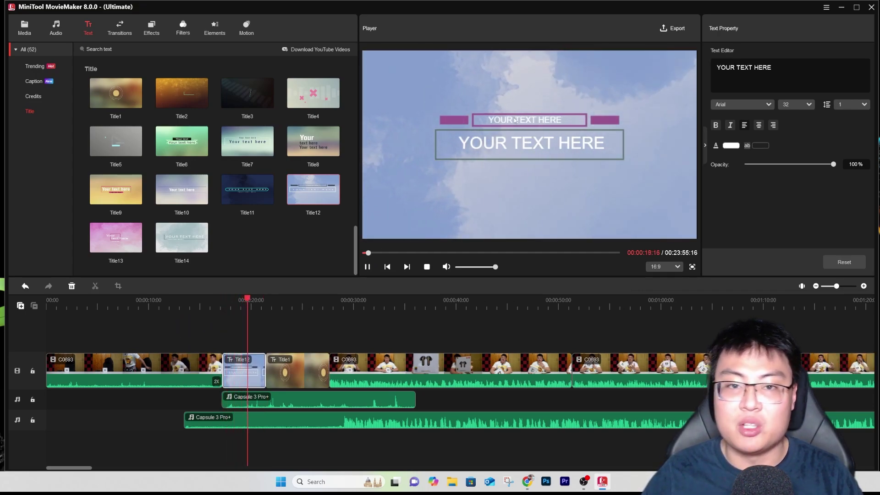
click(367, 267)
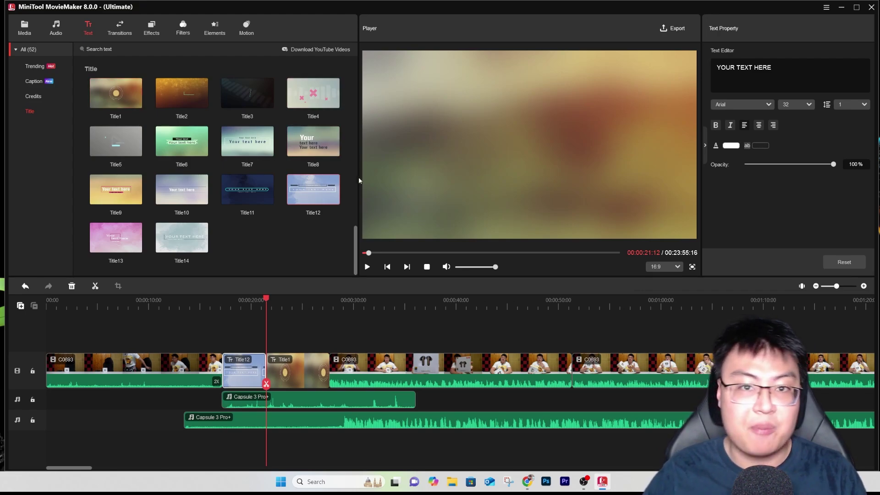
click(119, 28)
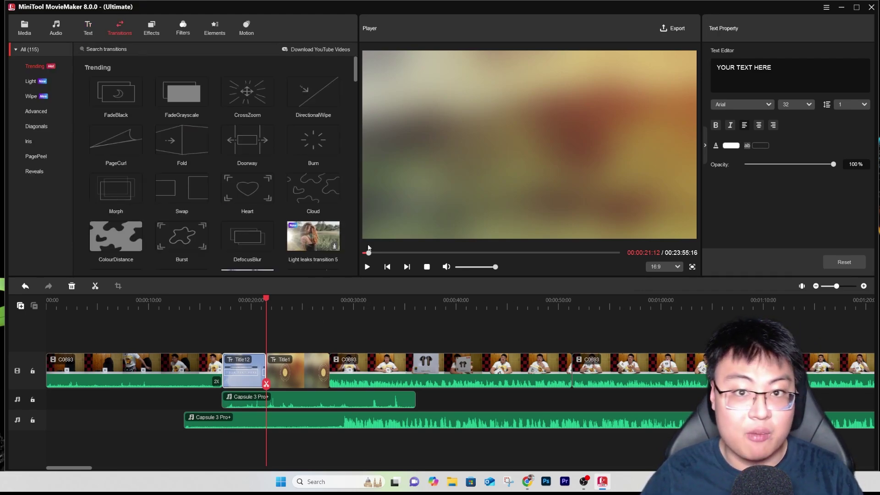
Put a Doorway transition between the C0693 clips near 51 s and play it back.
click(501, 301)
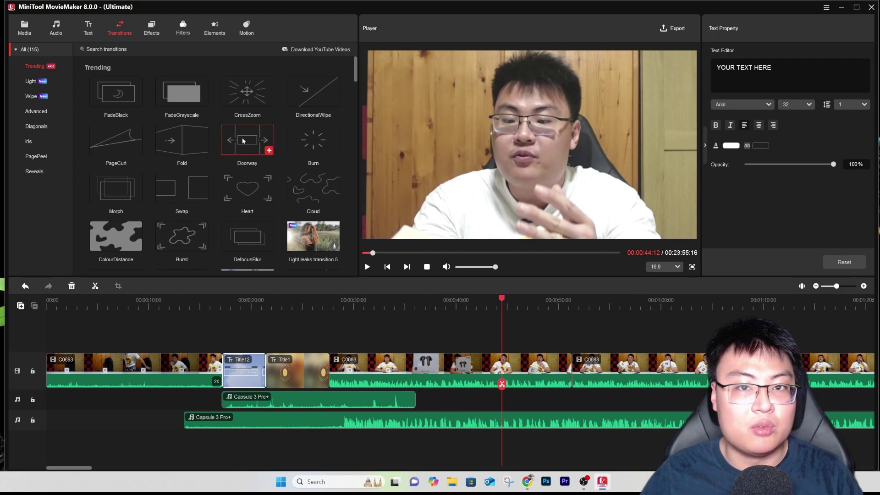
drag(243, 142, 584, 372)
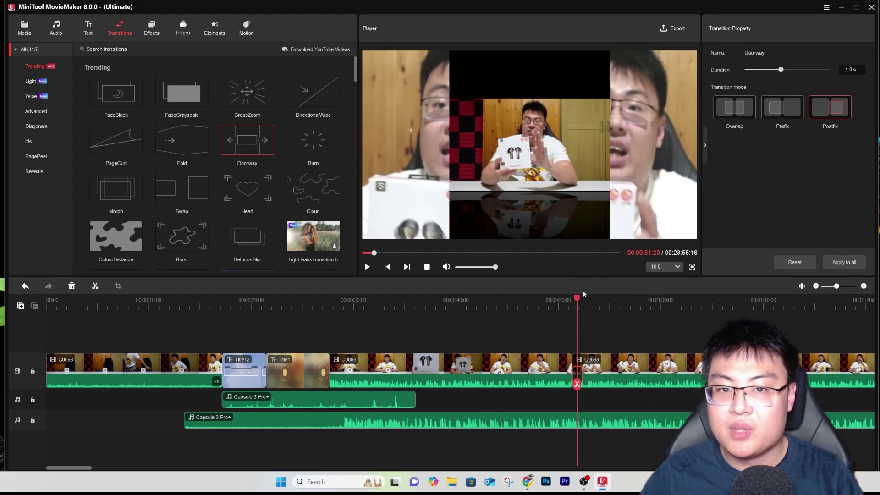
drag(576, 301, 568, 300)
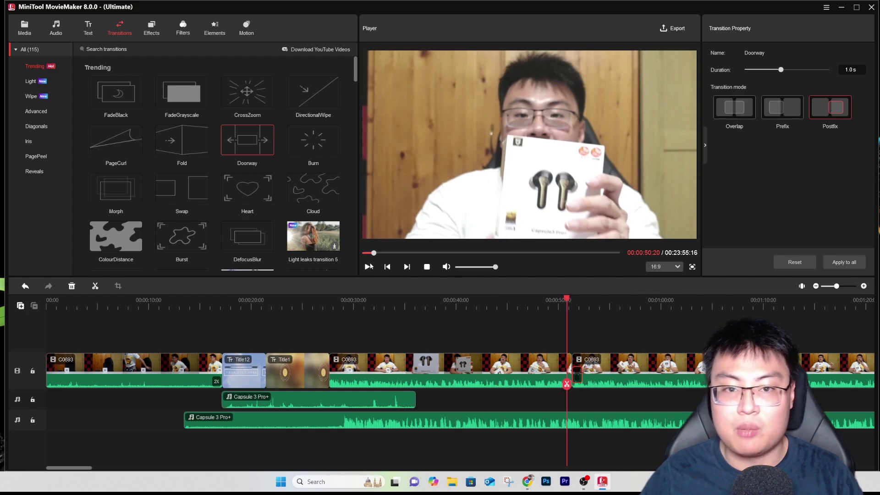
click(369, 266)
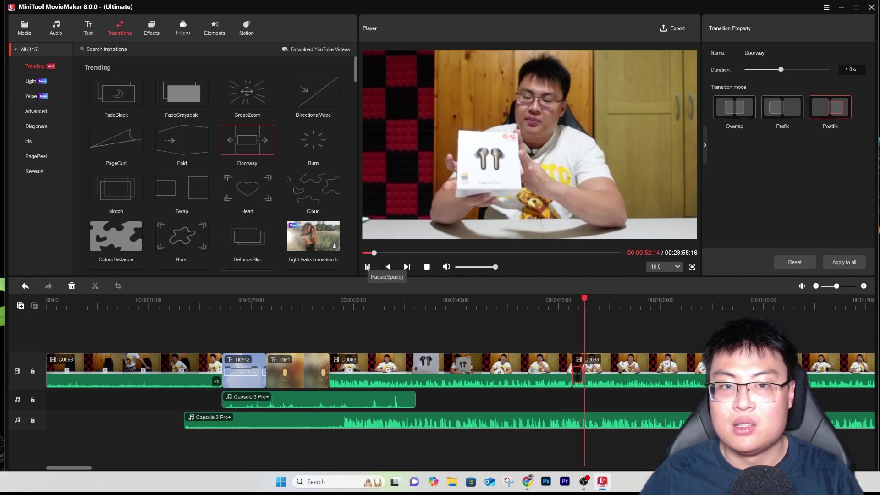
click(367, 267)
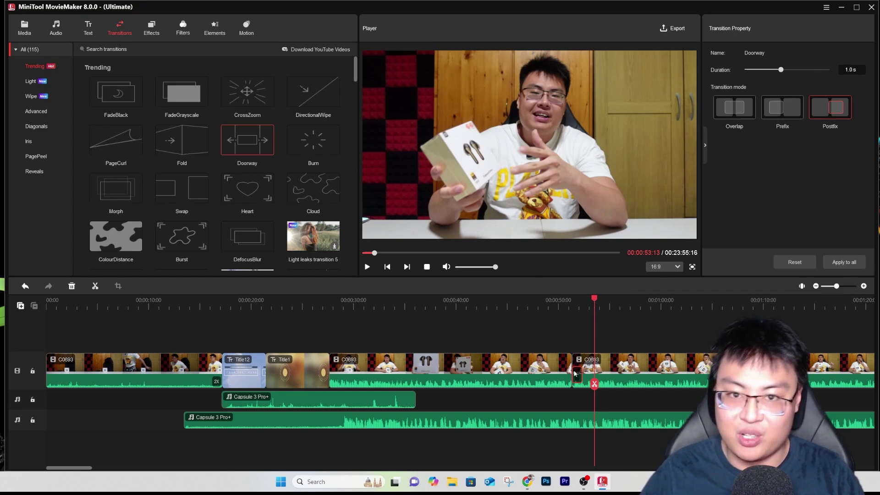
Replace the Doorway transition with Swap between the C0693 clips and preview it.
key(Delete)
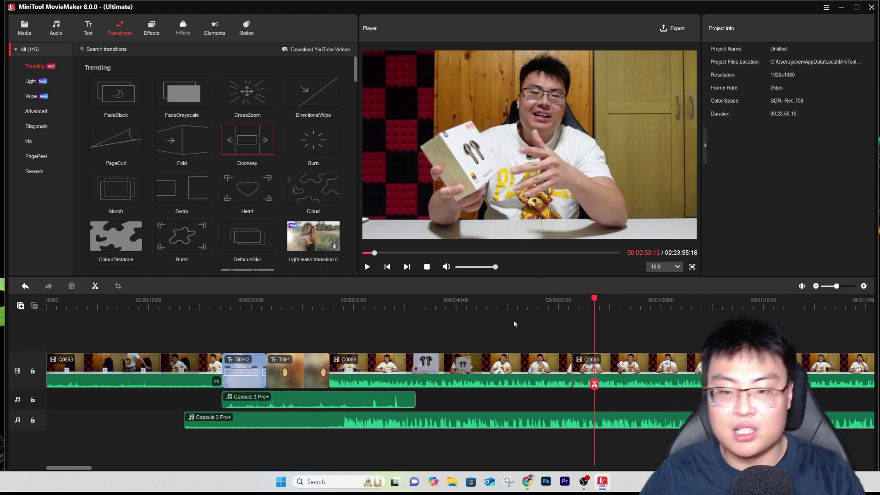
drag(173, 205, 573, 365)
drag(571, 302, 562, 302)
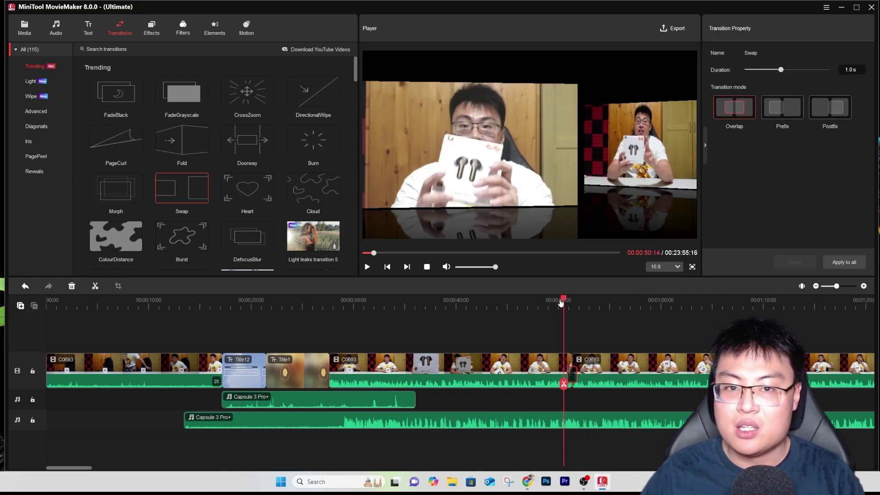
click(367, 267)
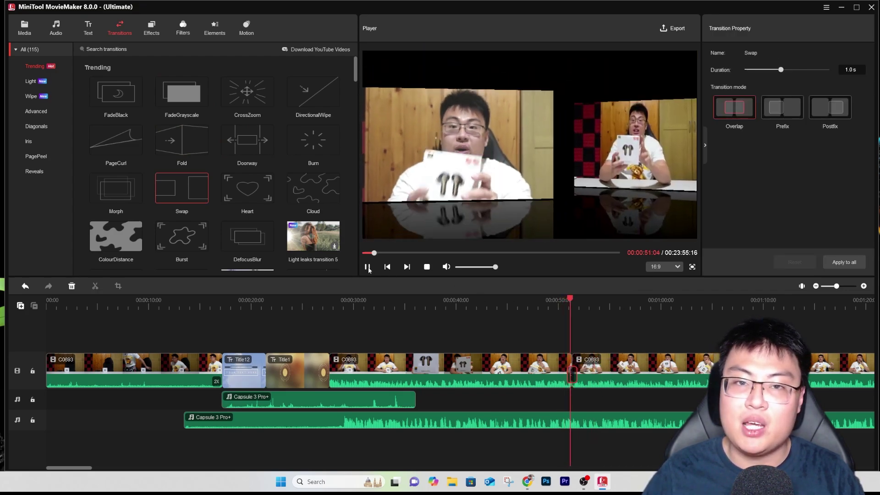
click(368, 268)
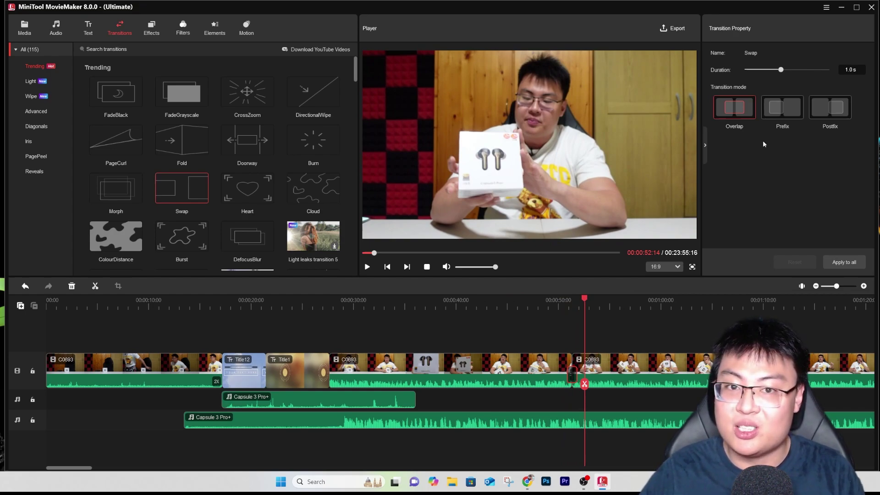
Set the Swap transition to Postfix mode with a 1.4 s duration.
click(827, 109)
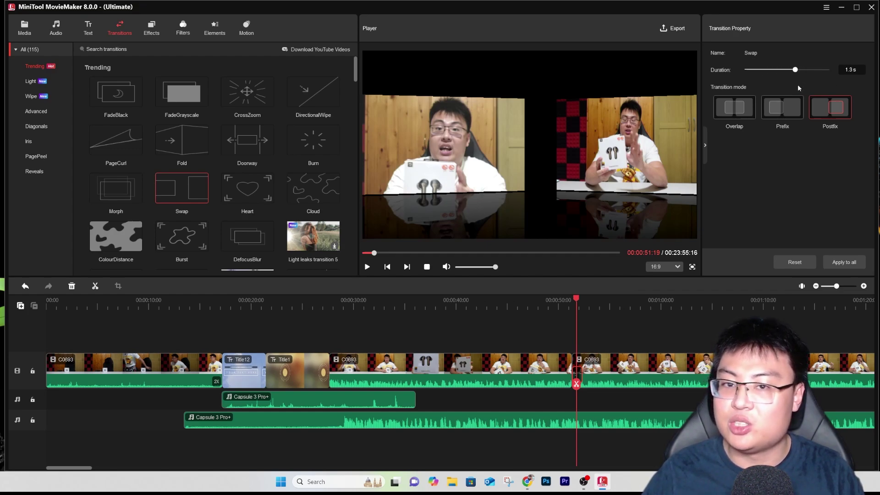
drag(795, 69, 799, 70)
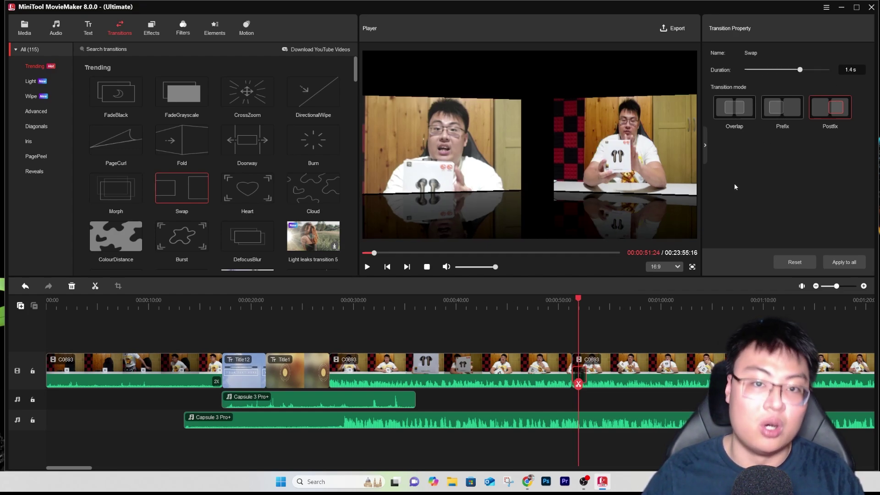
scroll(119, 183, down, 3)
scroll(115, 161, up, 3)
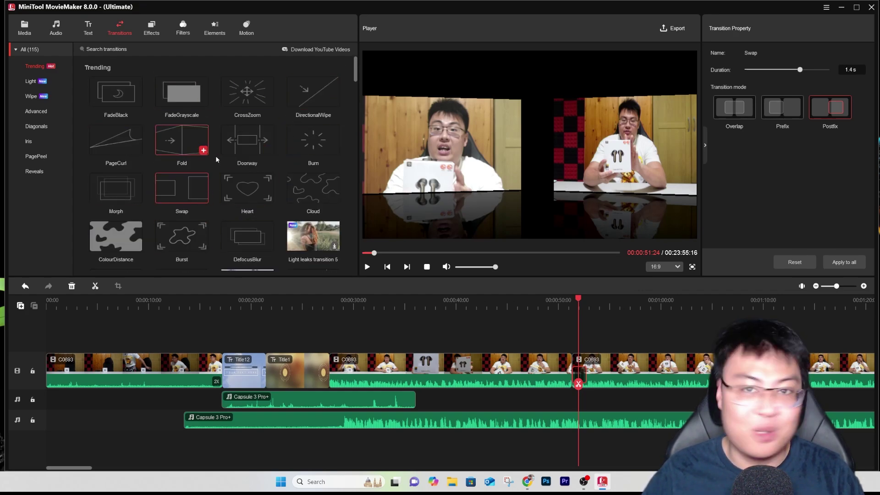
scroll(220, 160, down, 5)
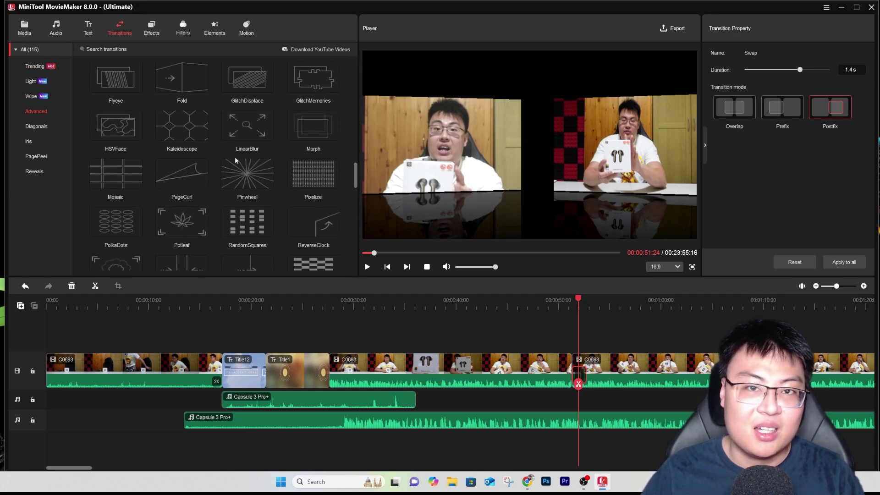
scroll(235, 160, up, 8)
scroll(236, 162, down, 3)
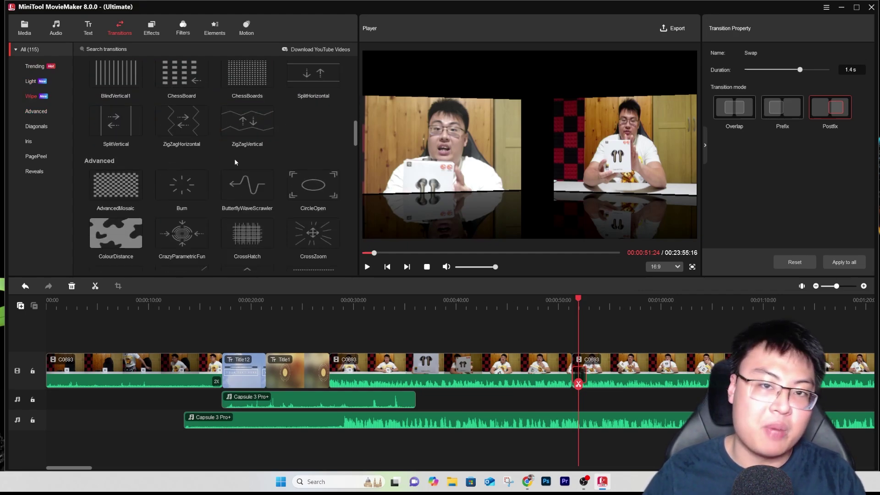
scroll(236, 161, up, 10)
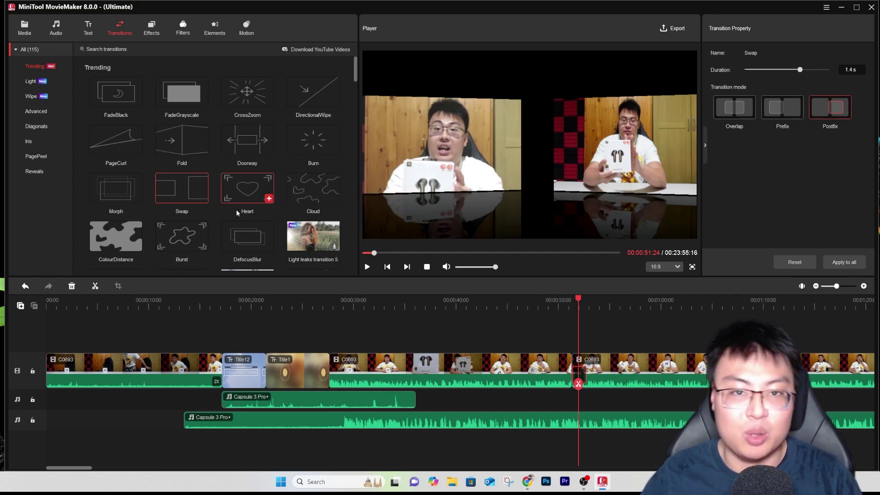
scroll(256, 197, down, 3)
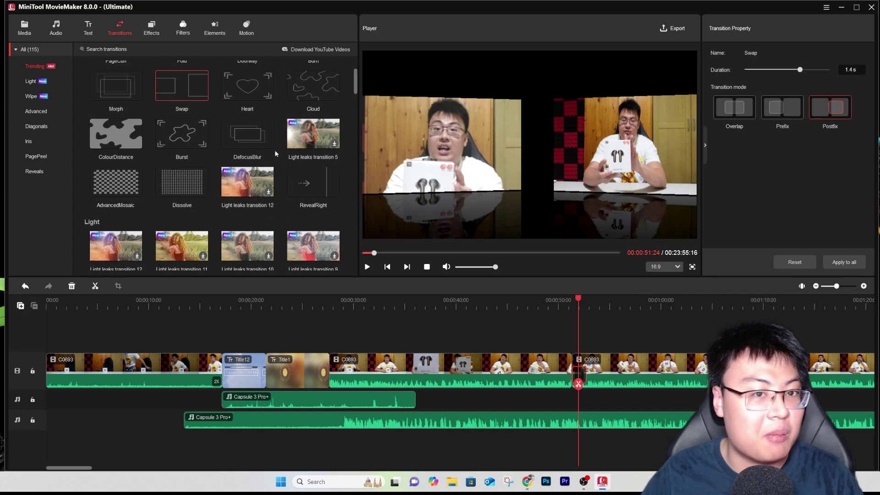
scroll(180, 254, down, 3)
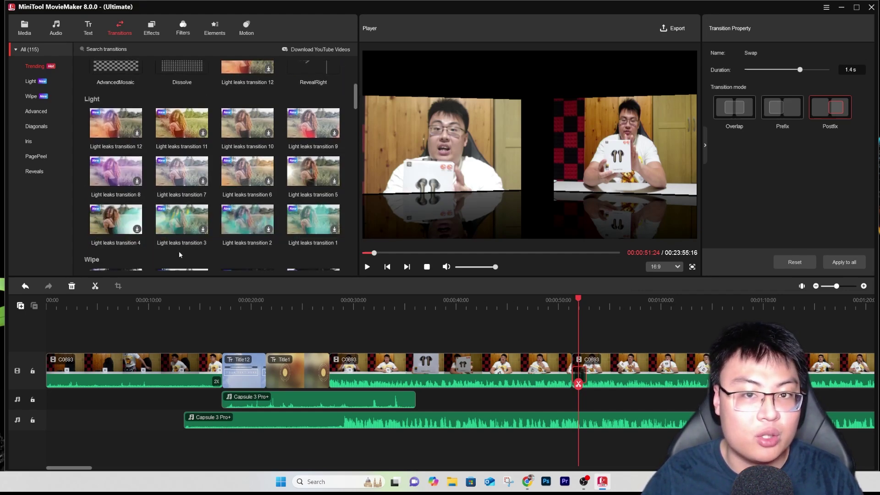
scroll(179, 254, down, 3)
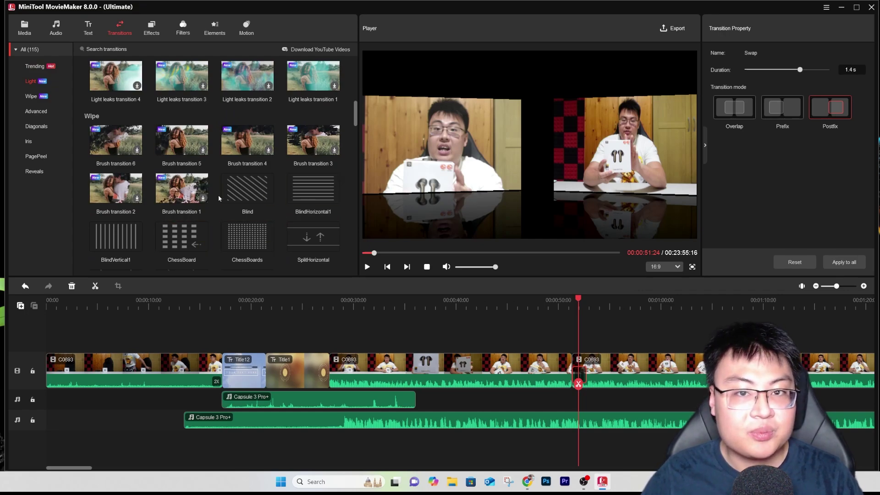
Swap in the Blind transition at the C0693 boundary and play it from just before.
drag(248, 210, 563, 372)
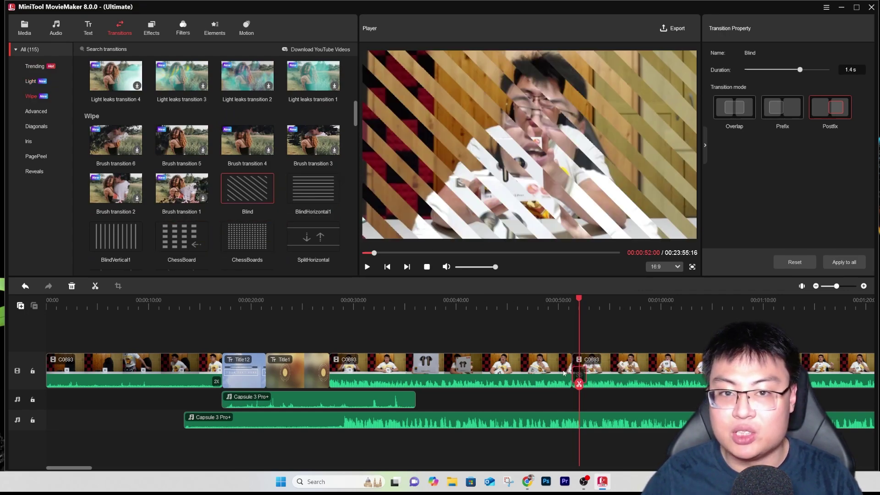
click(568, 300)
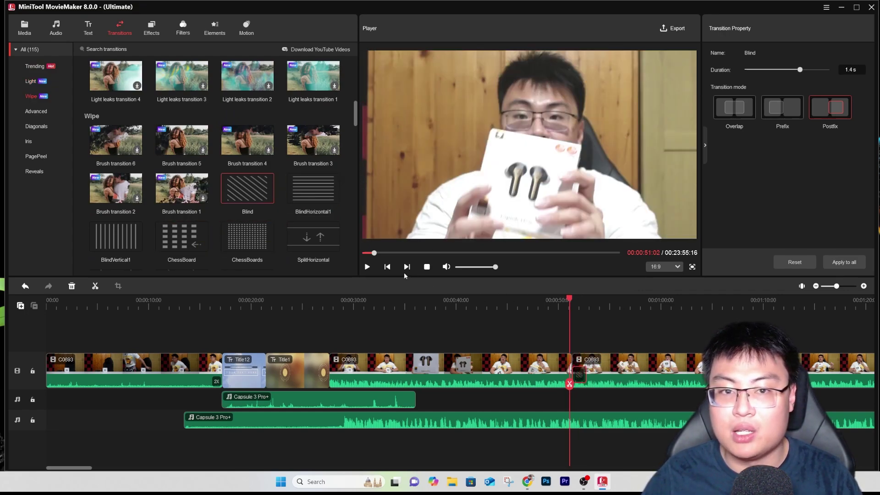
click(369, 268)
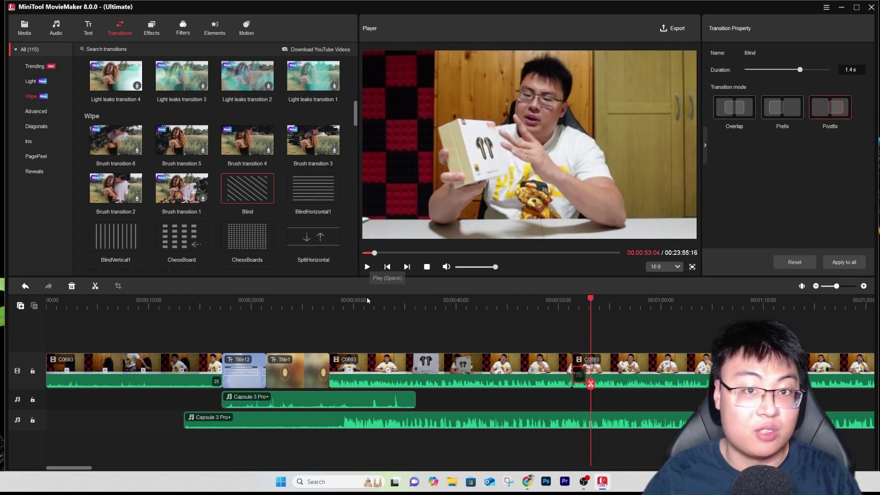
Browse the Advanced, Iris, PagePeel, Reveals, Diagonals, Wipe, Trending and Light transition categories.
click(37, 111)
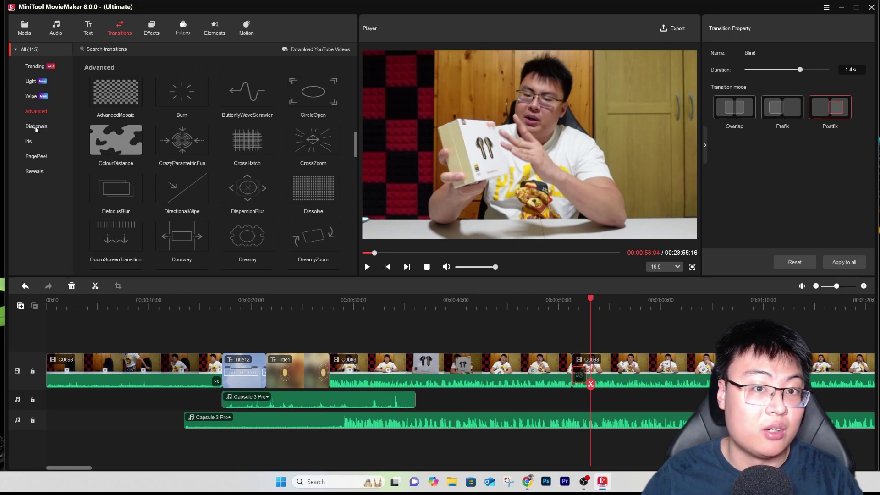
click(30, 142)
click(35, 156)
click(33, 168)
click(33, 158)
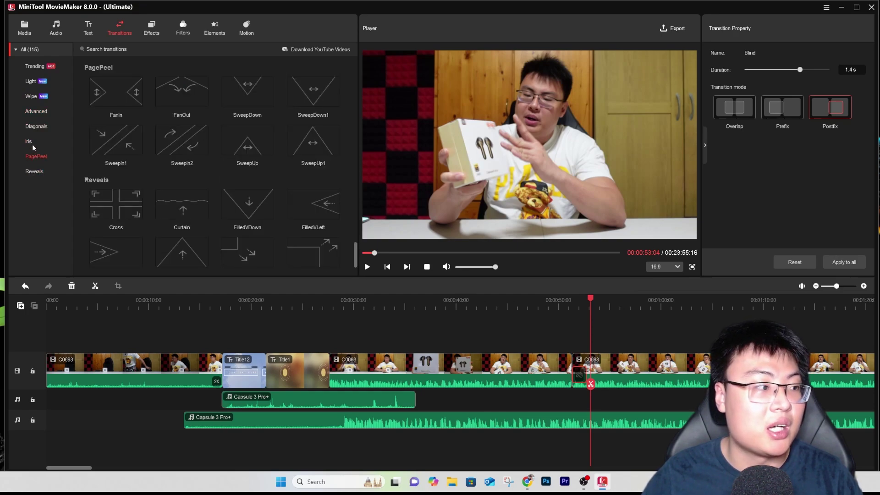
click(31, 142)
click(32, 128)
click(35, 112)
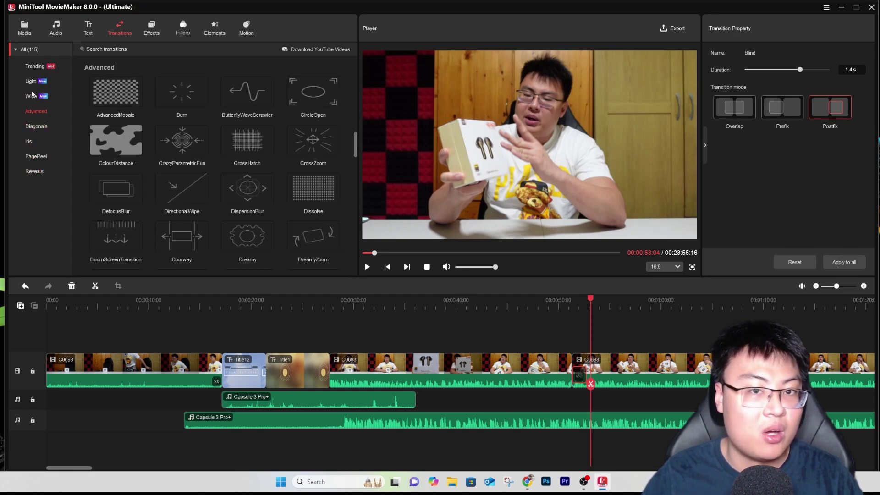
click(32, 96)
click(32, 72)
click(30, 81)
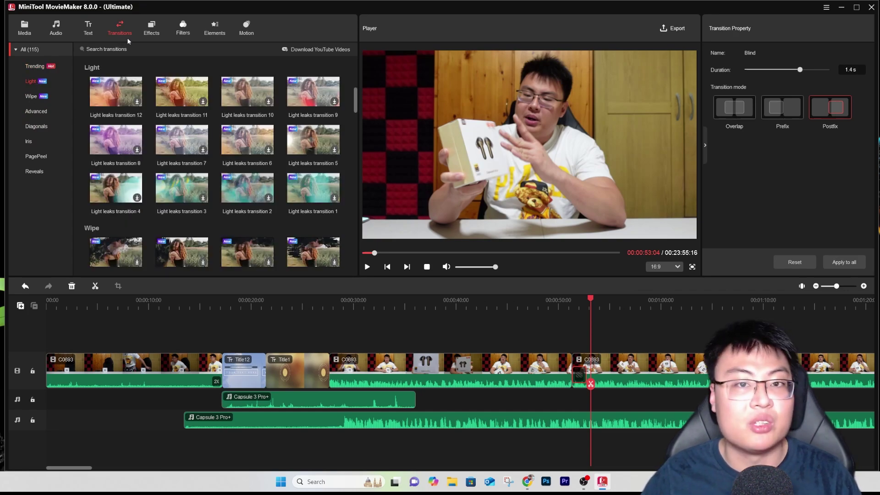
click(151, 27)
Apply Heart 3 to the third C0693 clip and scrub and play to see the hearts.
scroll(234, 157, down, 1)
scroll(213, 159, up, 1)
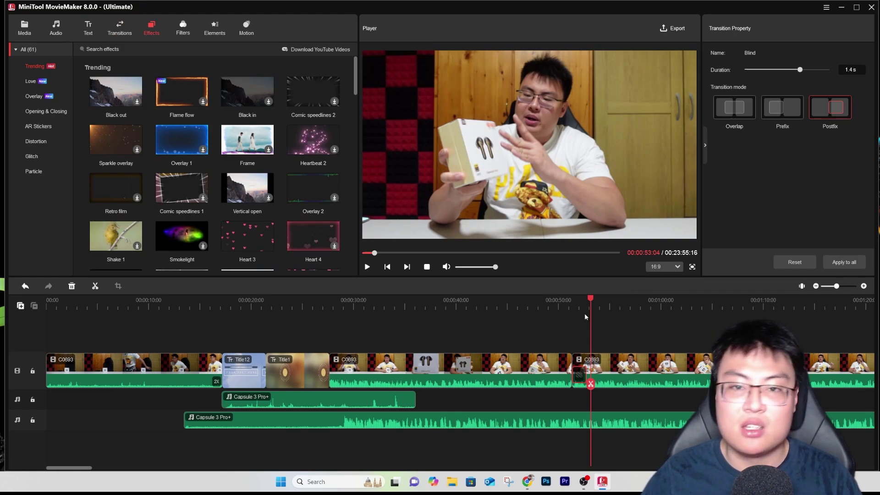
click(434, 301)
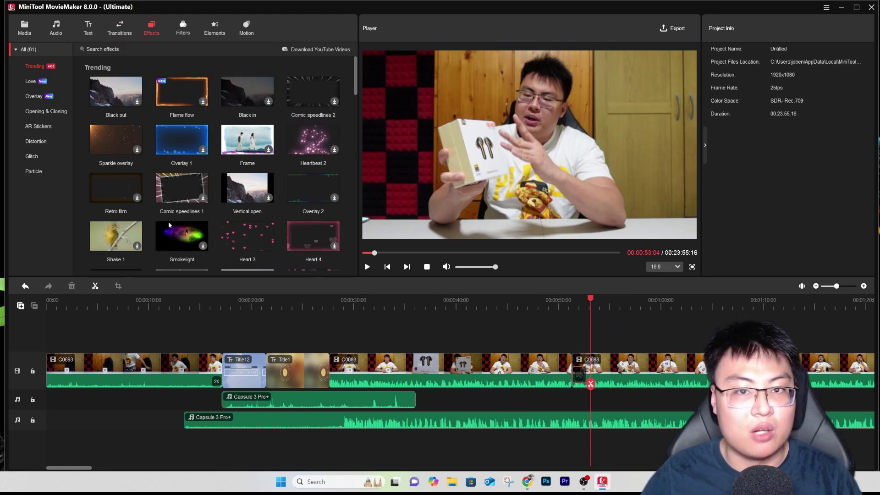
drag(226, 249, 624, 369)
drag(572, 300, 767, 310)
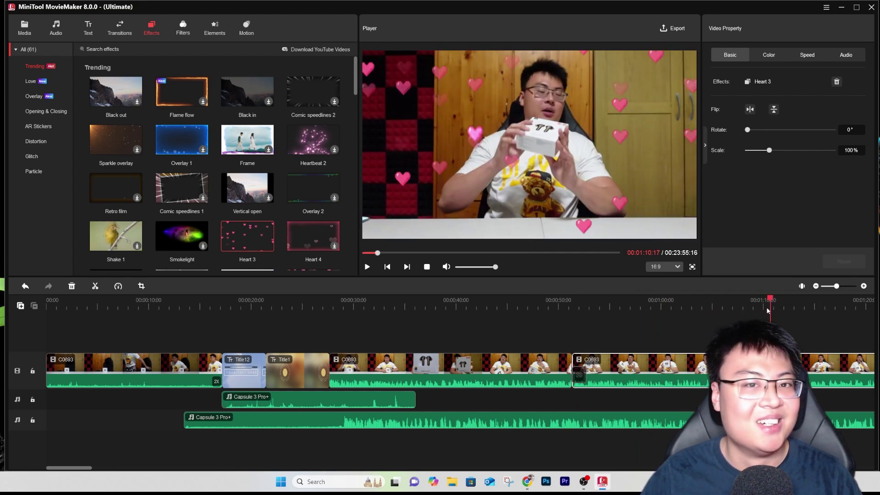
click(367, 270)
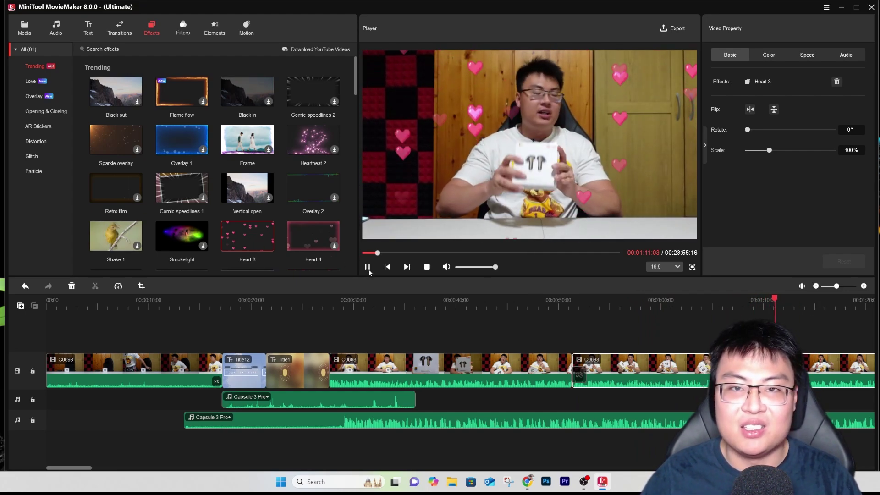
click(367, 266)
Browse the Opening & Closing, Distortion and Glitch effect categories.
scroll(163, 199, down, 4)
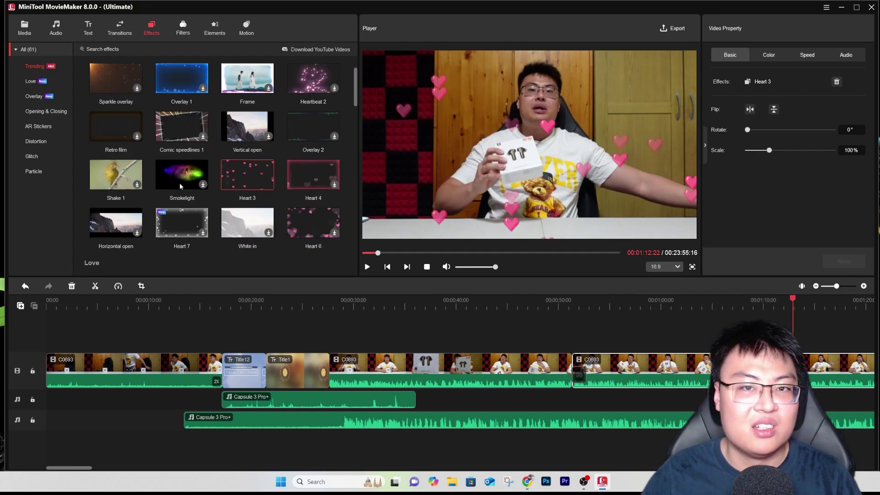
scroll(169, 166, down, 1)
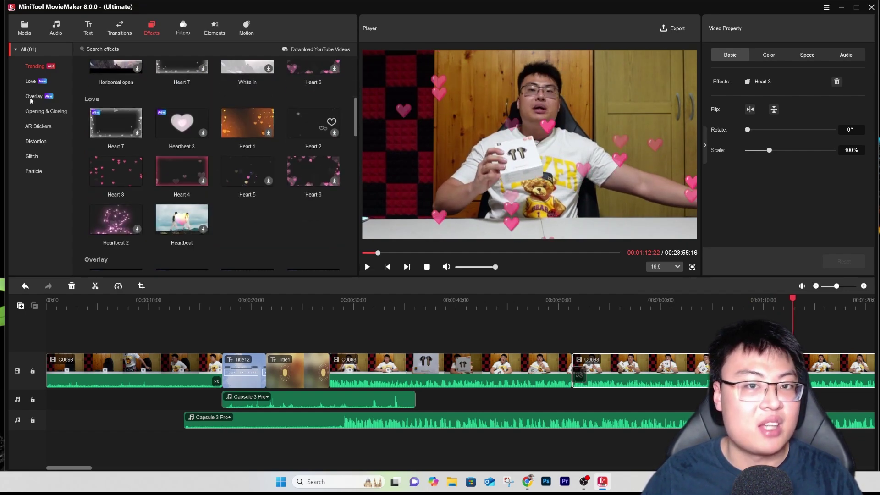
click(34, 111)
click(33, 142)
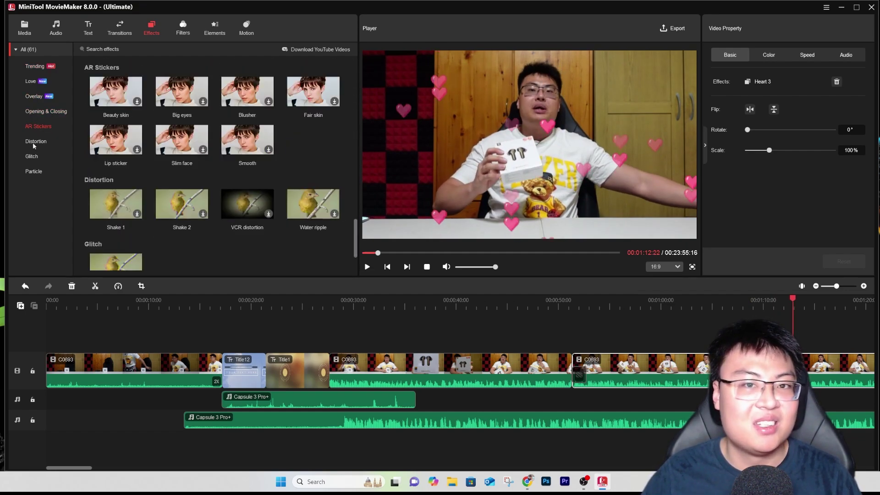
click(33, 157)
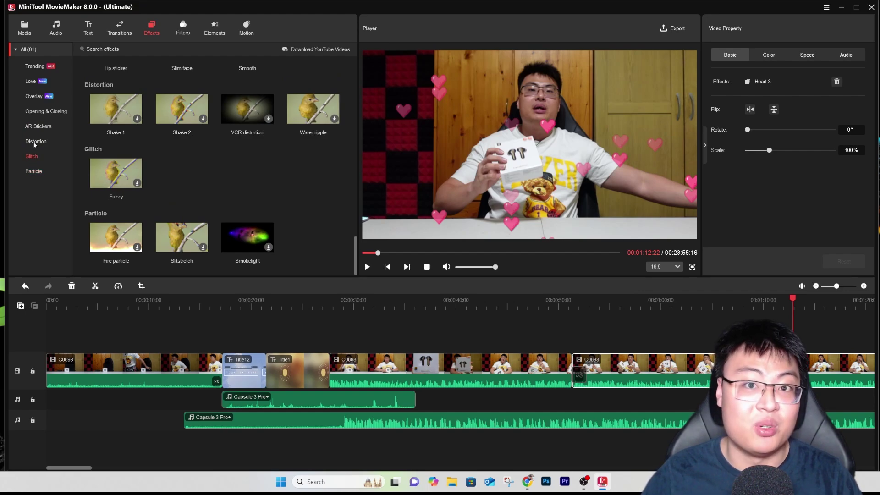
click(34, 141)
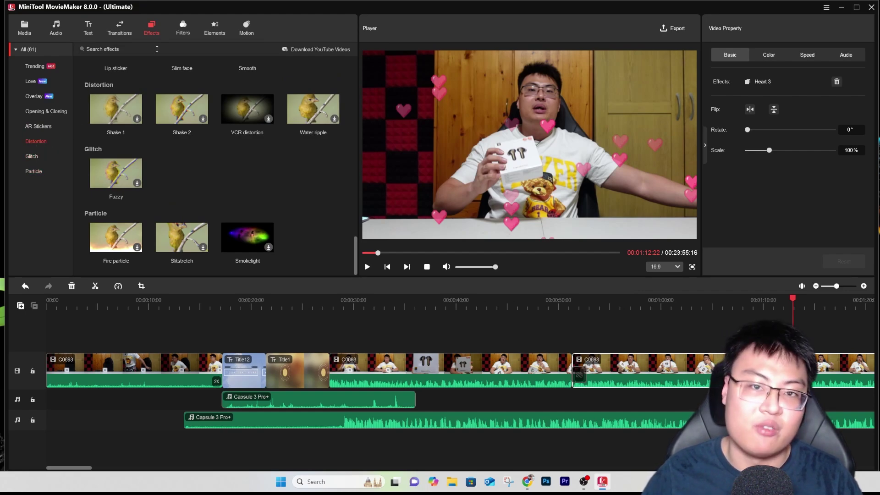
click(183, 29)
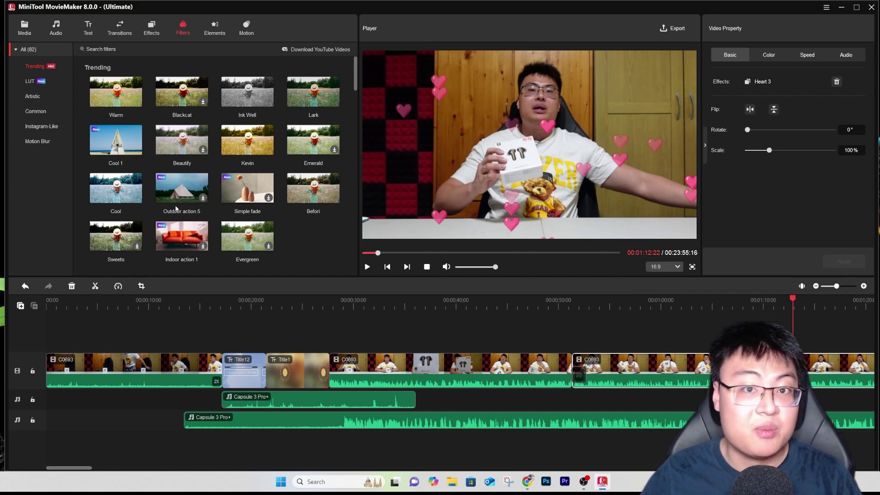
Look through the Artistic, Common and Instagram-Like filter categories without applying any filter.
mouse_move(137, 200)
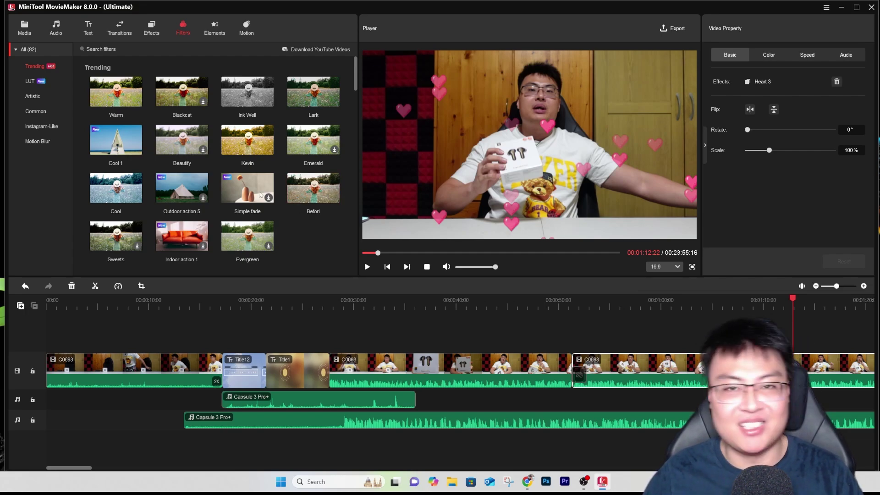
click(30, 111)
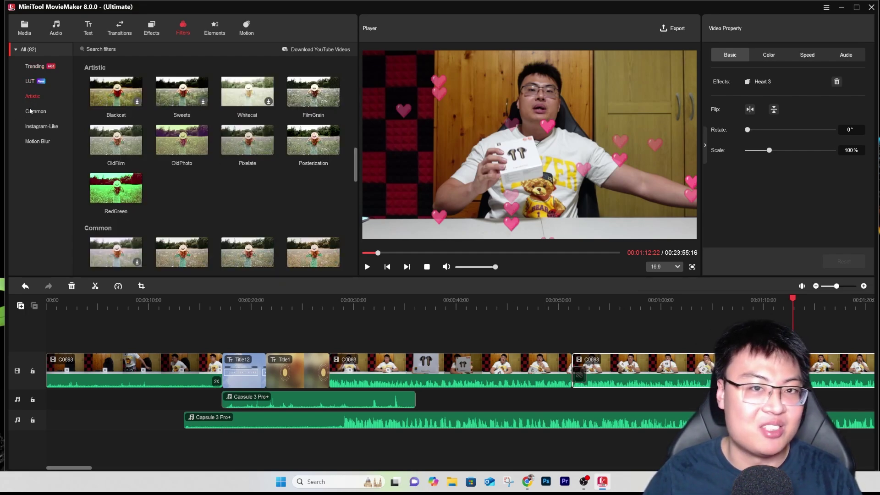
click(30, 141)
click(31, 126)
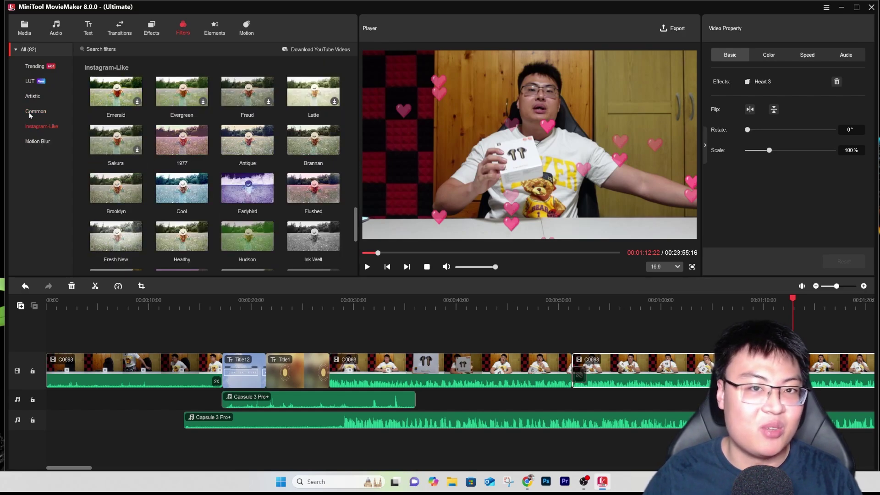
click(28, 96)
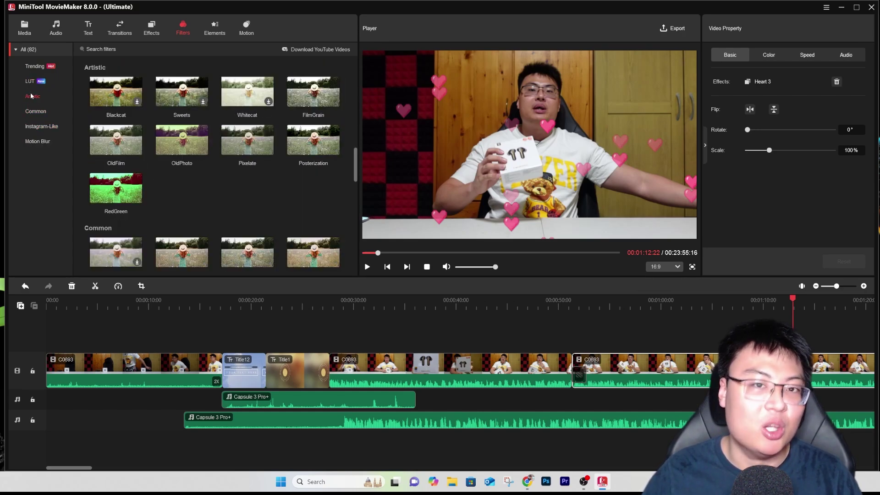
click(212, 29)
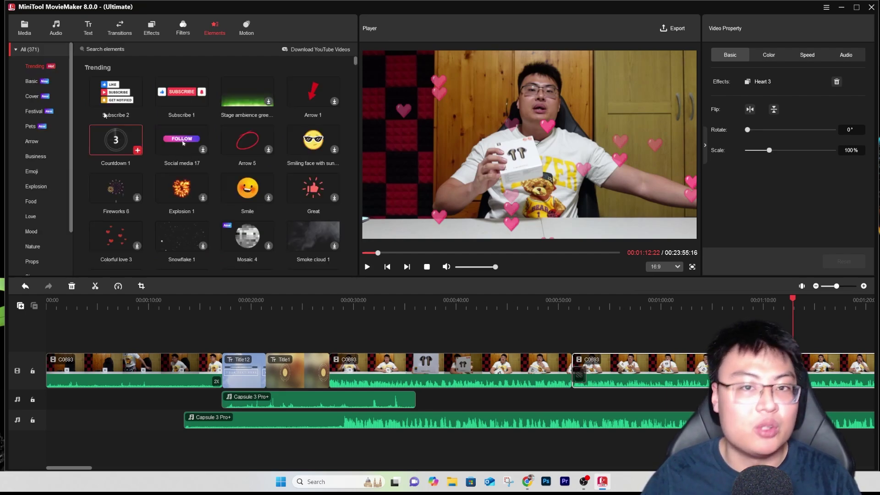
Add Subscribe 1 near 1:04 and play it from about 01:03 to 01:07.
mouse_move(180, 97)
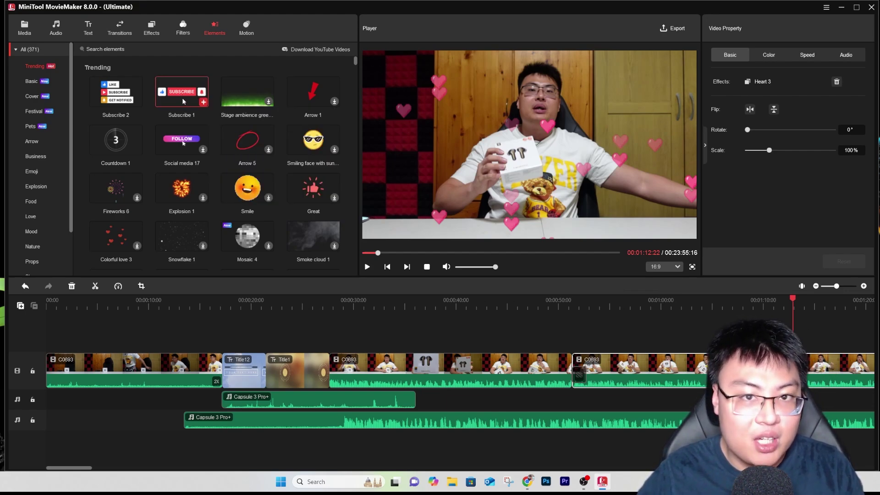
click(203, 102)
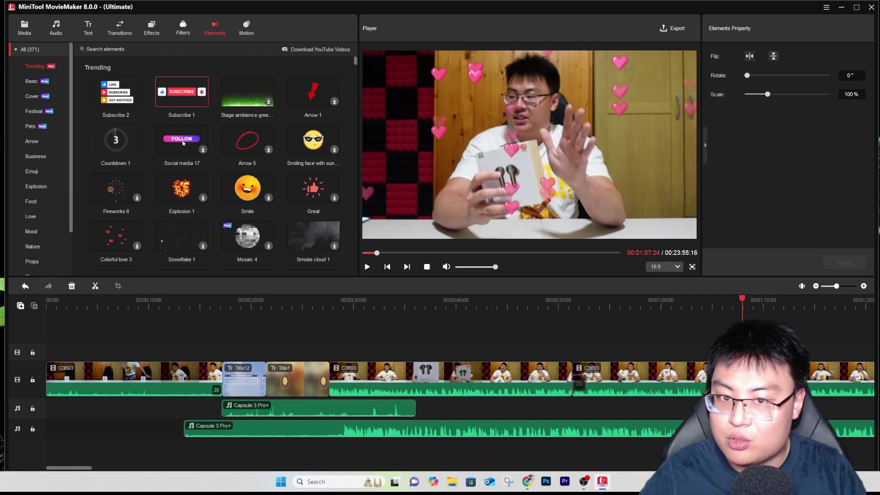
drag(745, 303, 741, 303)
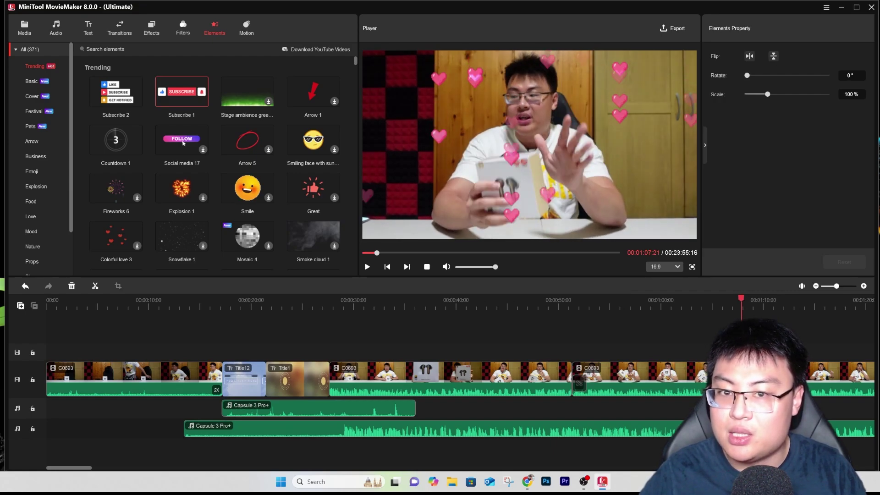
drag(741, 303, 696, 303)
click(367, 267)
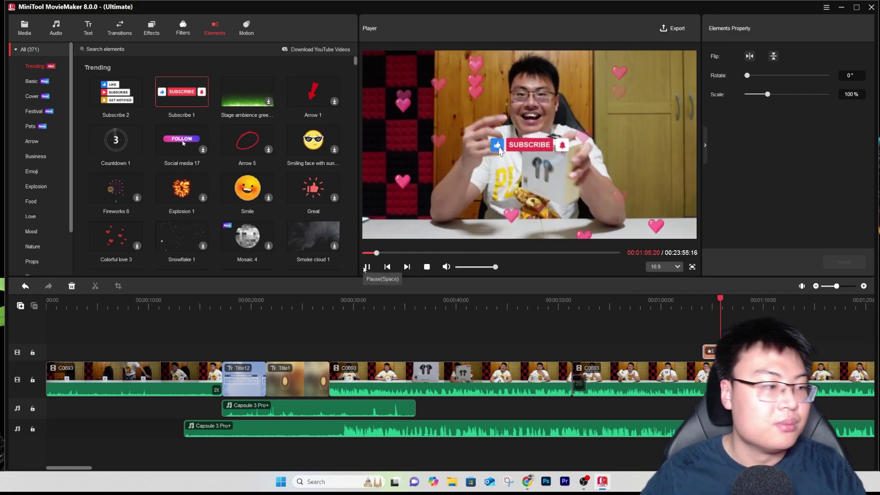
click(365, 268)
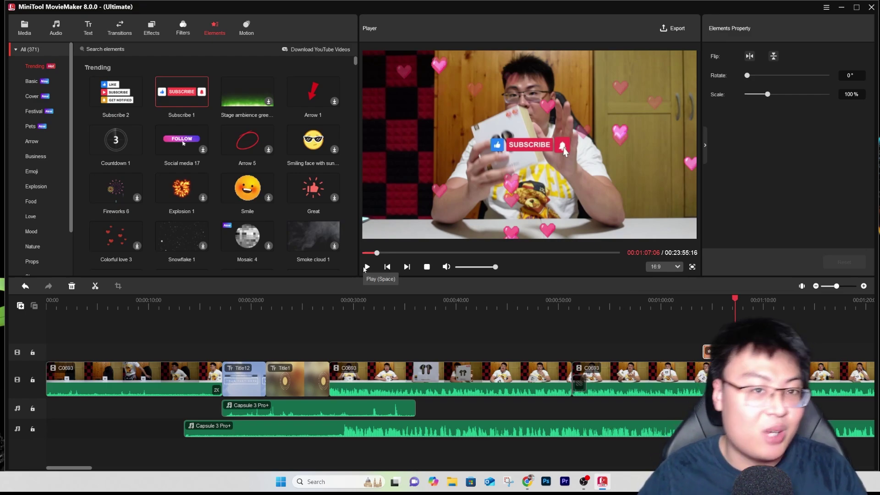
Scroll down and back up through all the Elements library categories.
scroll(155, 180, down, 10)
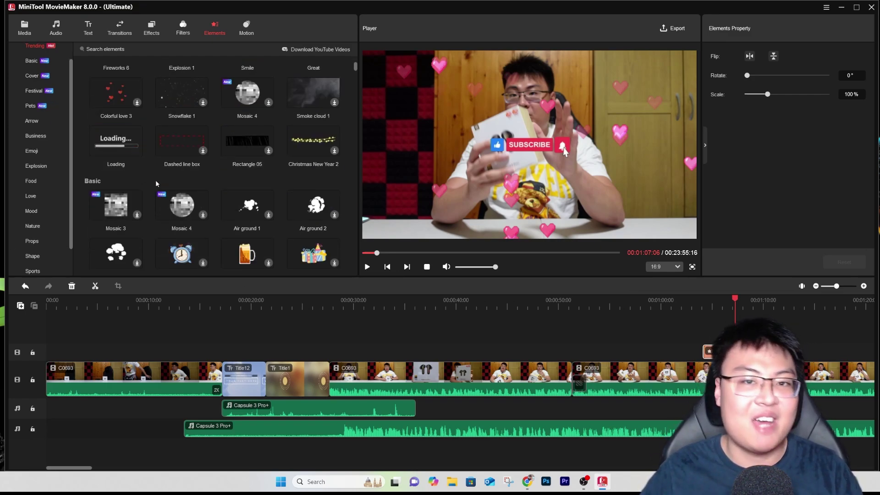
scroll(181, 183, down, 10)
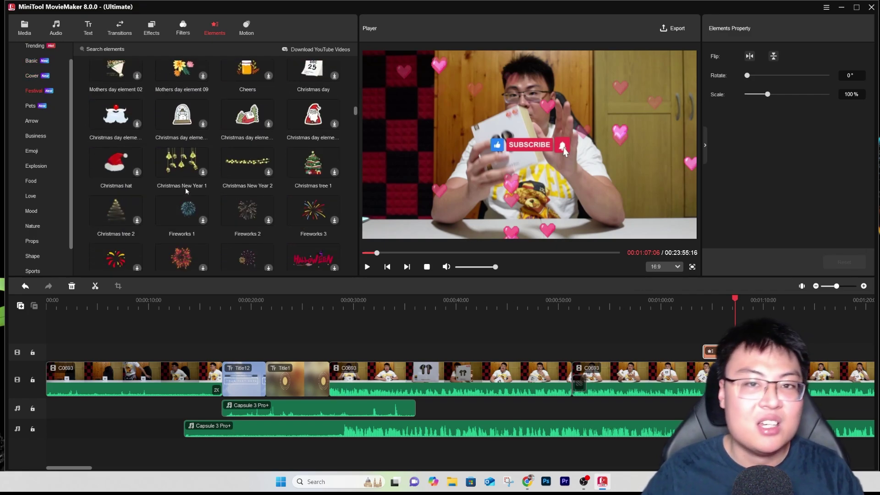
scroll(201, 177, down, 15)
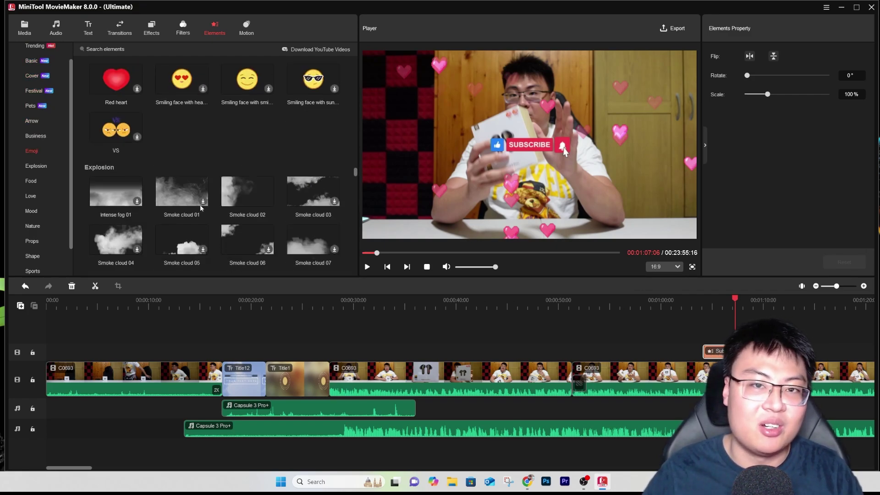
scroll(200, 188, down, 20)
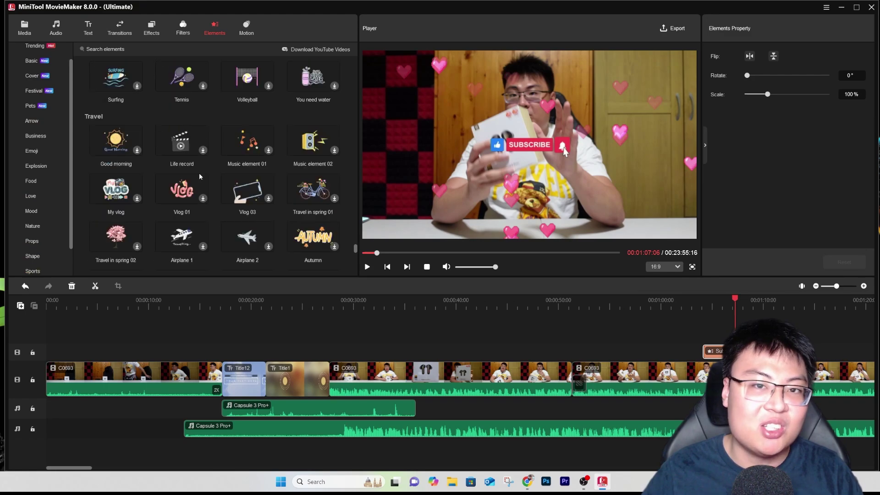
scroll(201, 174, down, 20)
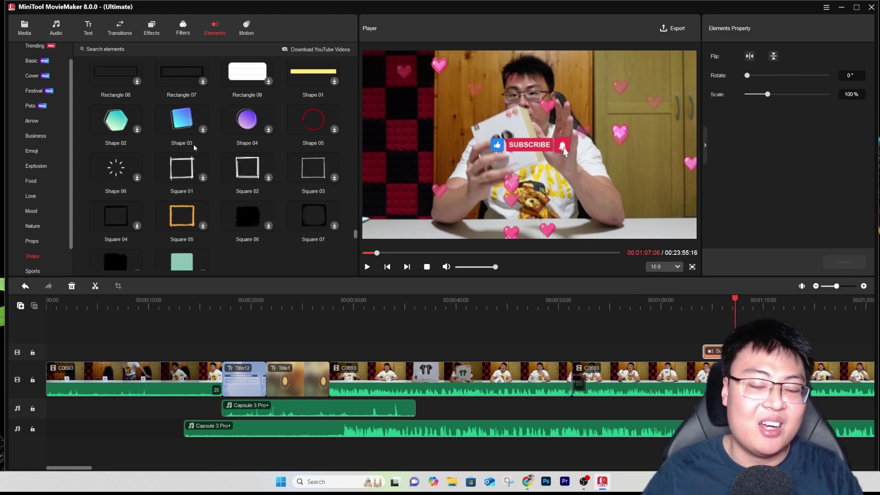
scroll(194, 176, down, 2)
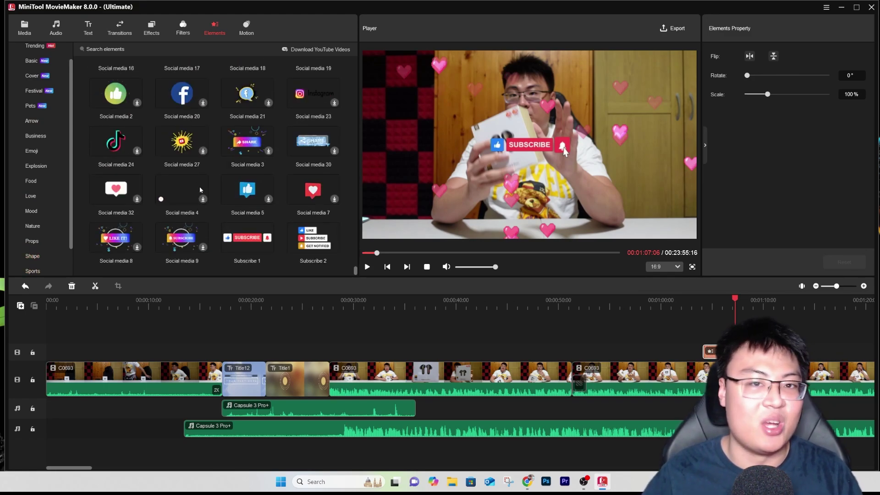
scroll(183, 167, up, 2)
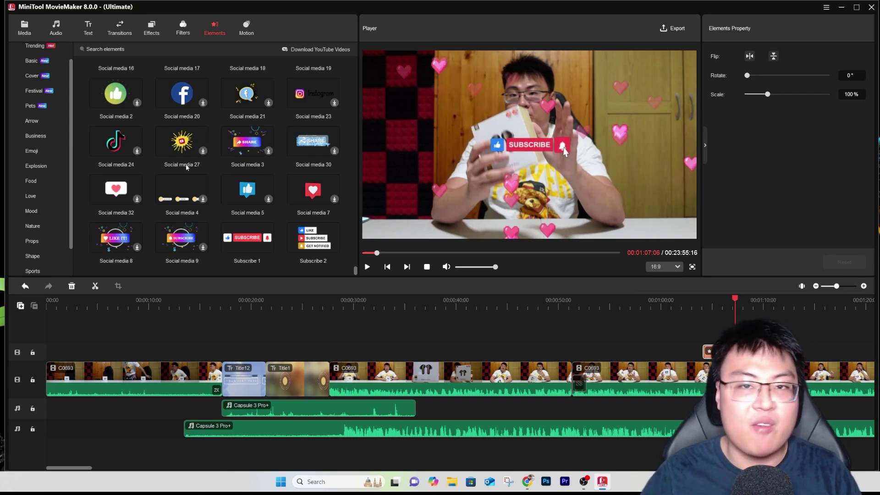
scroll(208, 170, up, 2)
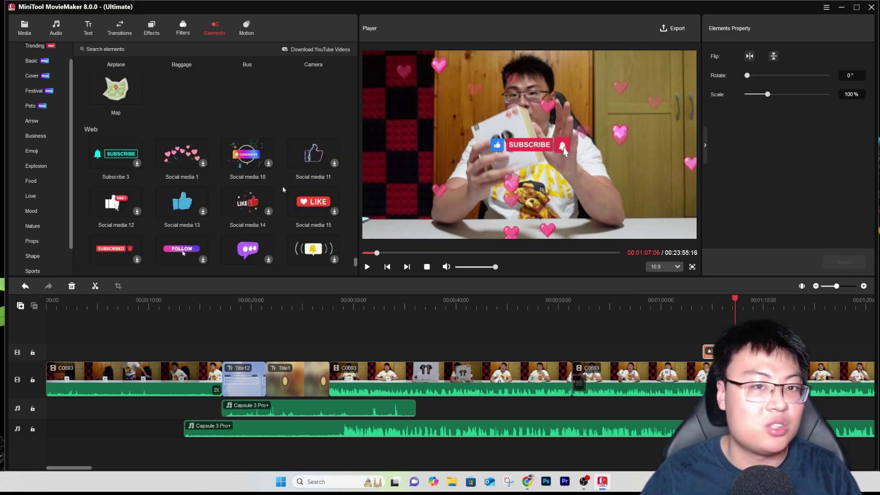
scroll(184, 137, up, 1)
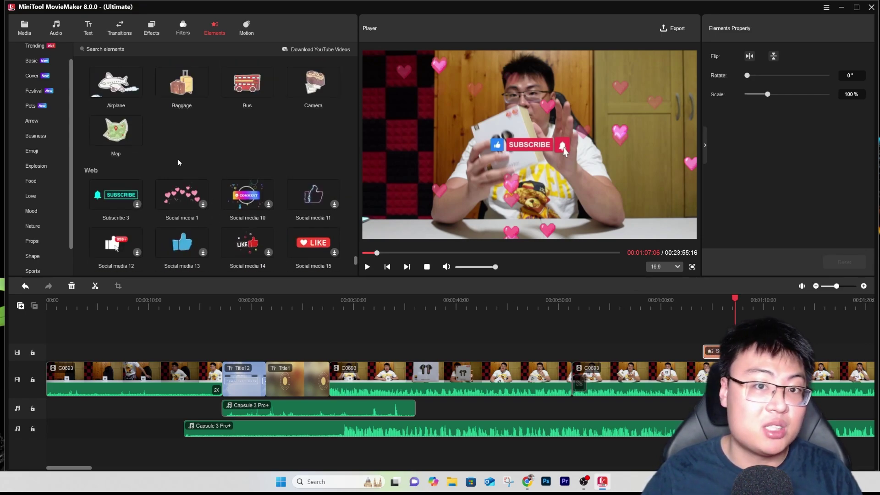
scroll(50, 157, down, 2)
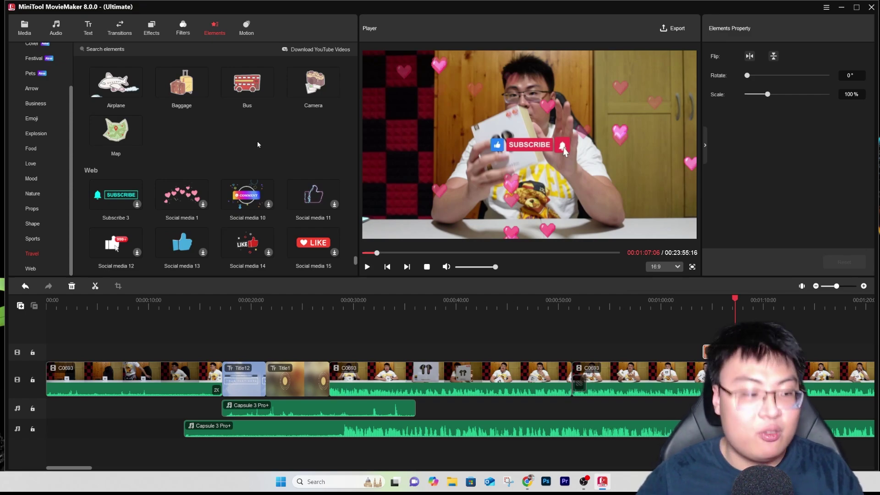
click(246, 28)
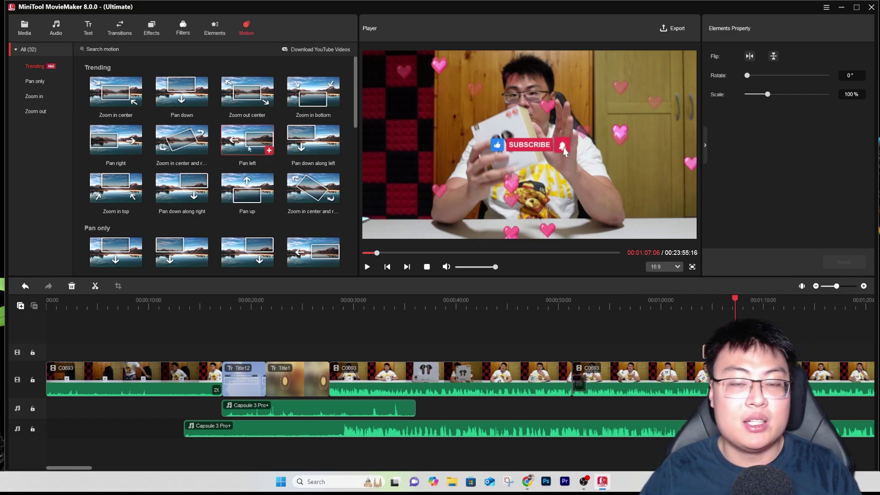
Drop the Pan left preset onto the middle C0693 clip and play it to check the pan.
mouse_move(233, 148)
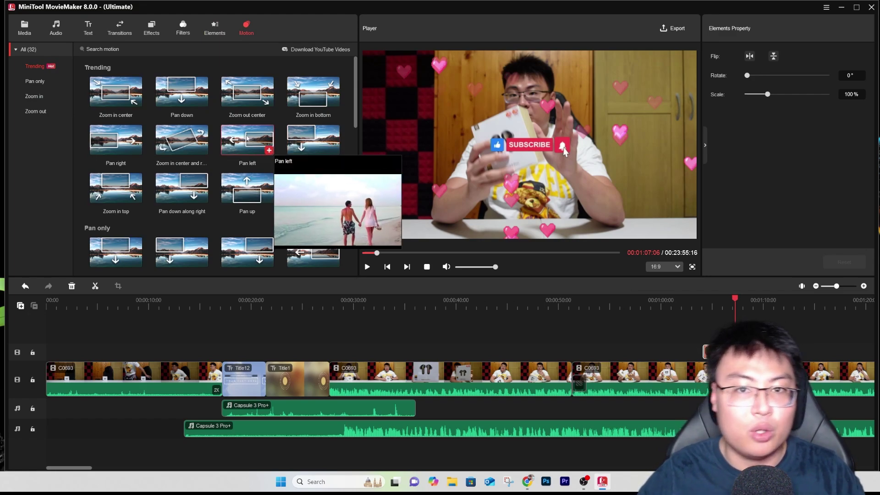
drag(243, 143, 506, 378)
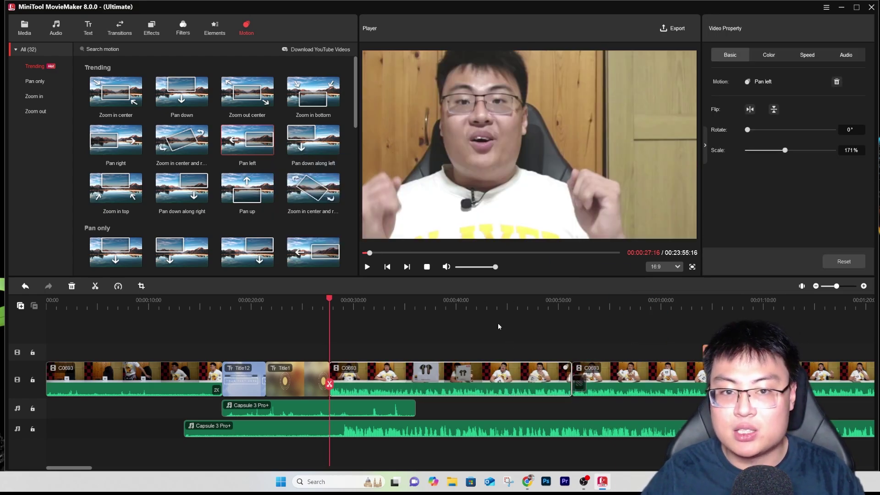
click(367, 267)
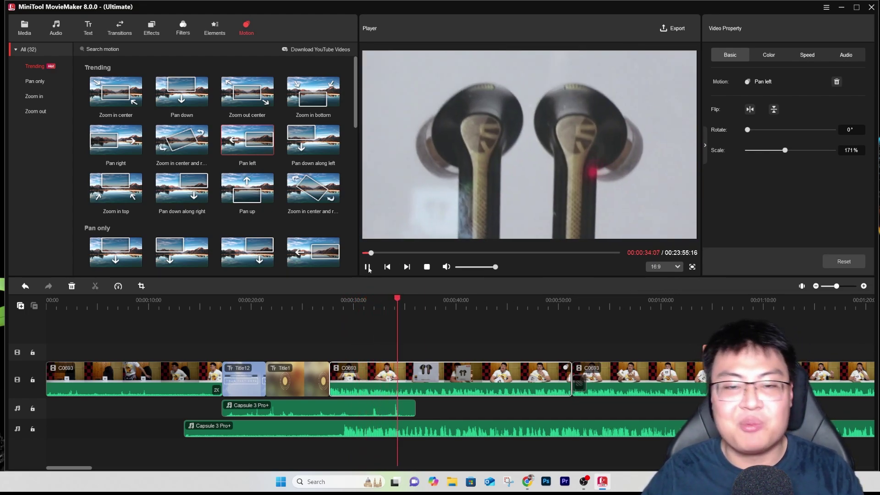
click(367, 267)
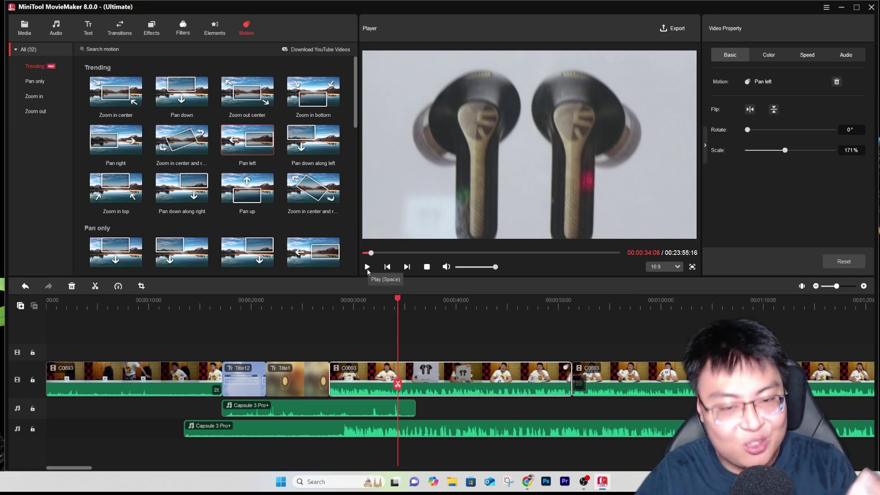
click(367, 267)
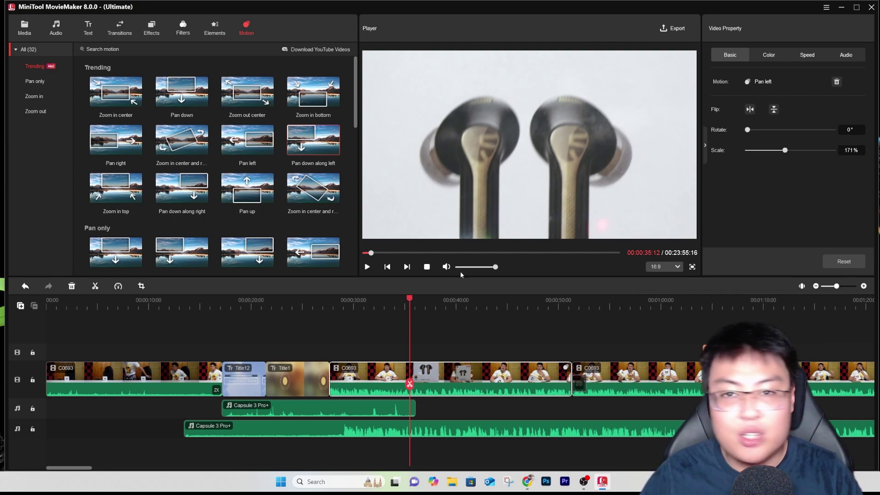
Scroll through the Pan only motion presets, then bring up the Export dialog for My Movie.
scroll(224, 182, down, 10)
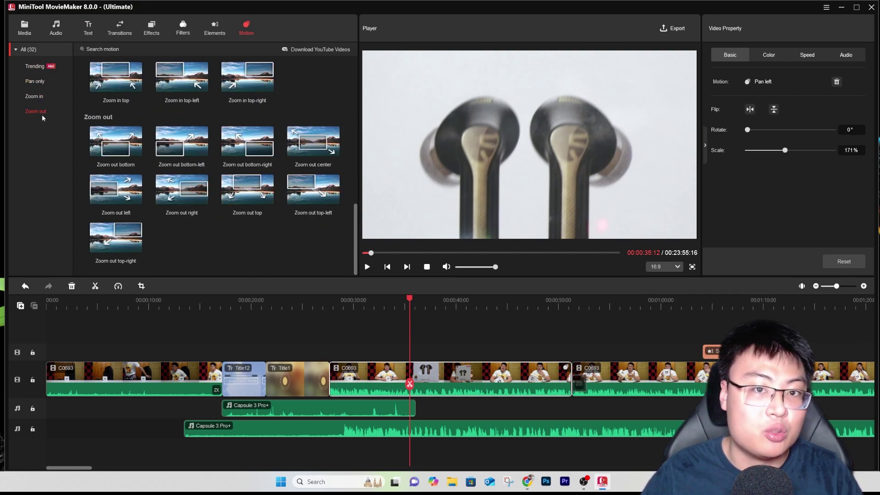
click(36, 82)
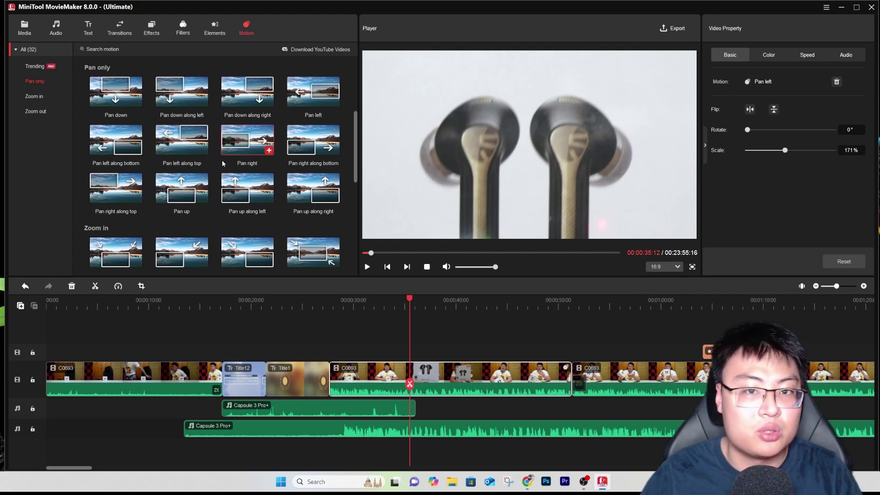
scroll(204, 132, down, 2)
scroll(204, 130, down, 3)
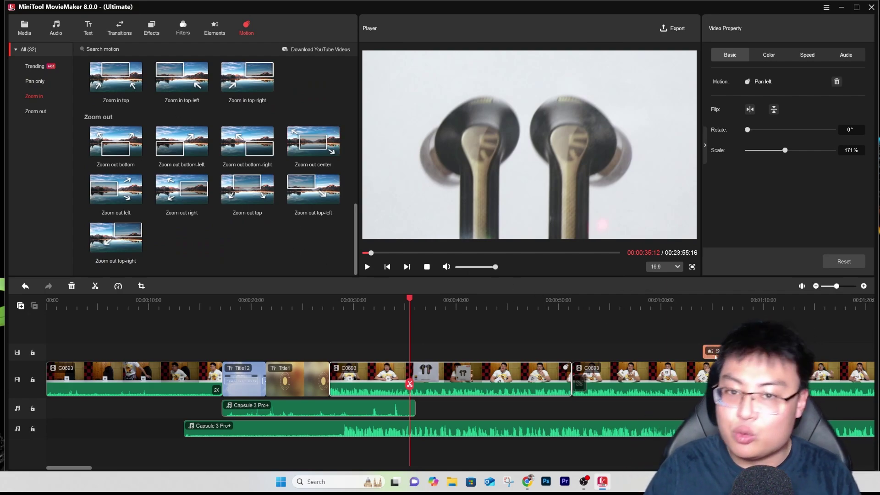
click(670, 31)
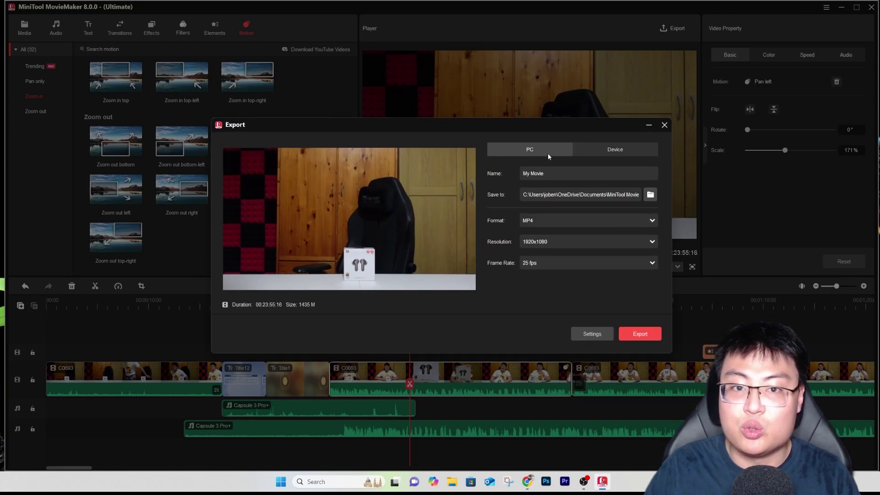
Keep the PC export target with MP4 as the output format.
click(578, 149)
click(545, 149)
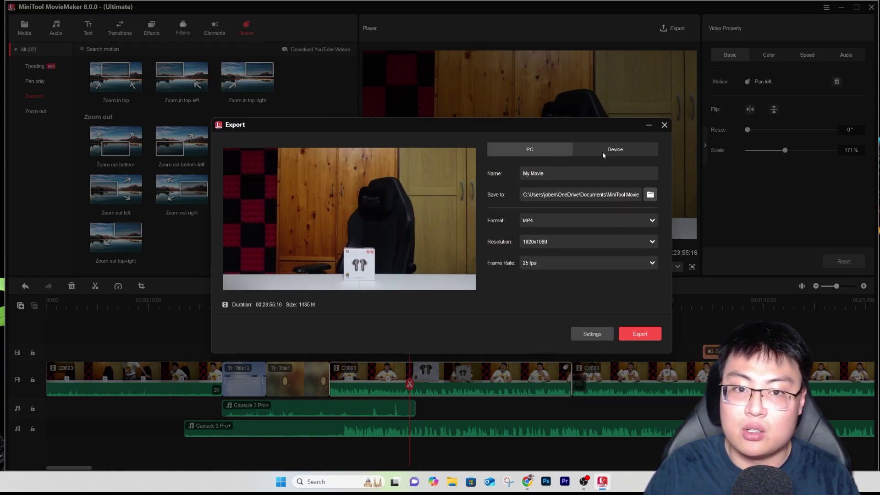
click(602, 151)
click(526, 150)
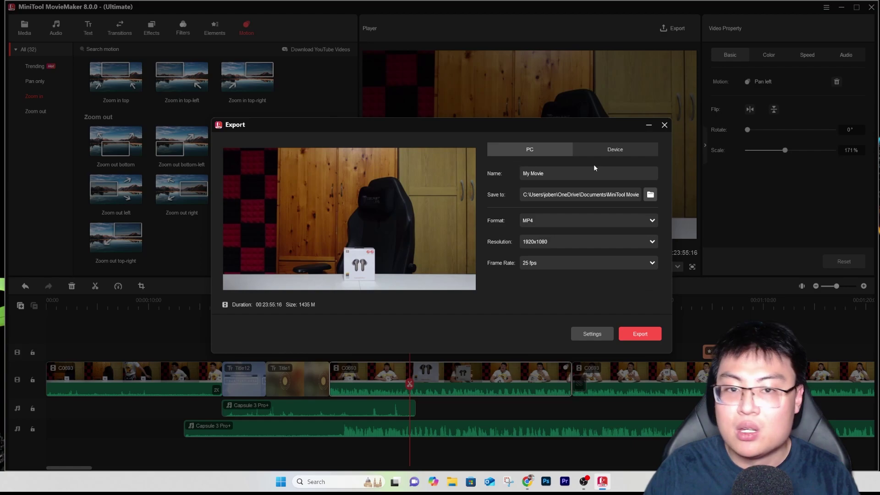
click(620, 219)
click(612, 219)
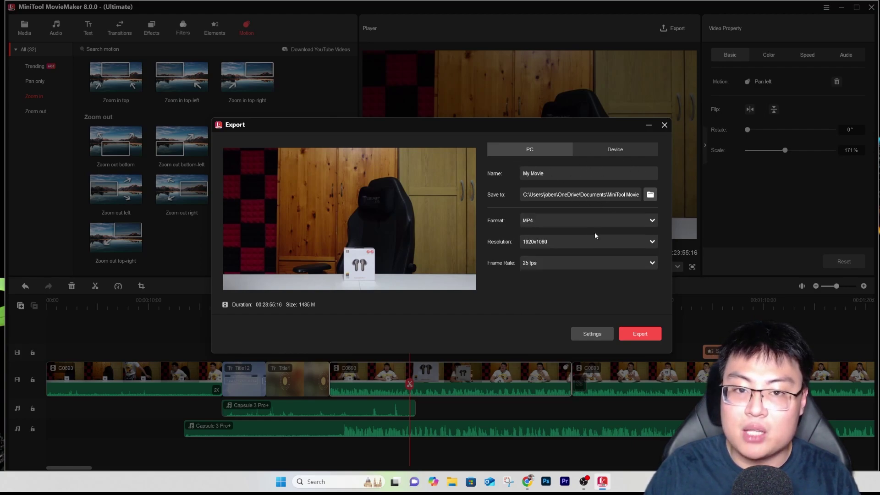
Set the export to 3840x2160 at 60 fps and bring up the advanced encoding settings.
click(577, 241)
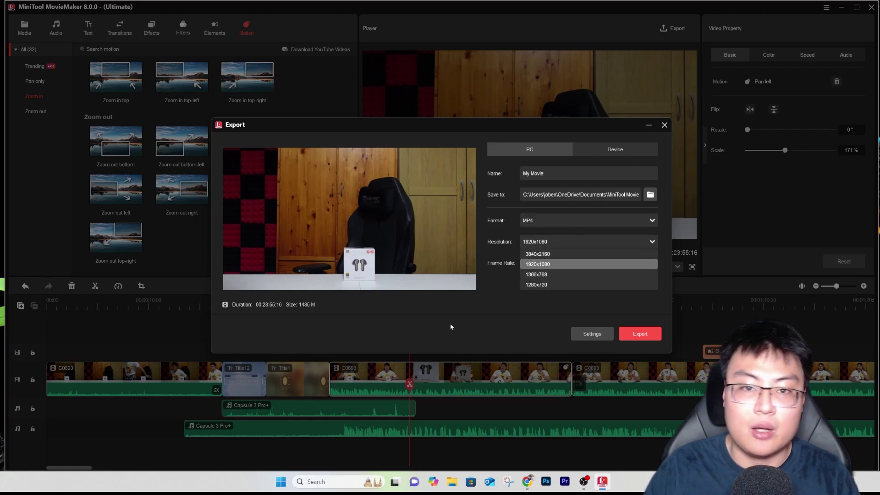
click(570, 254)
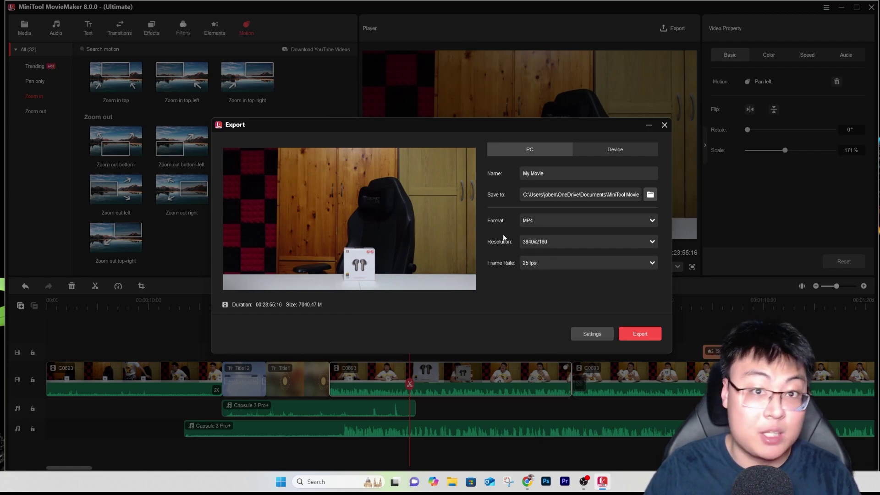
click(554, 259)
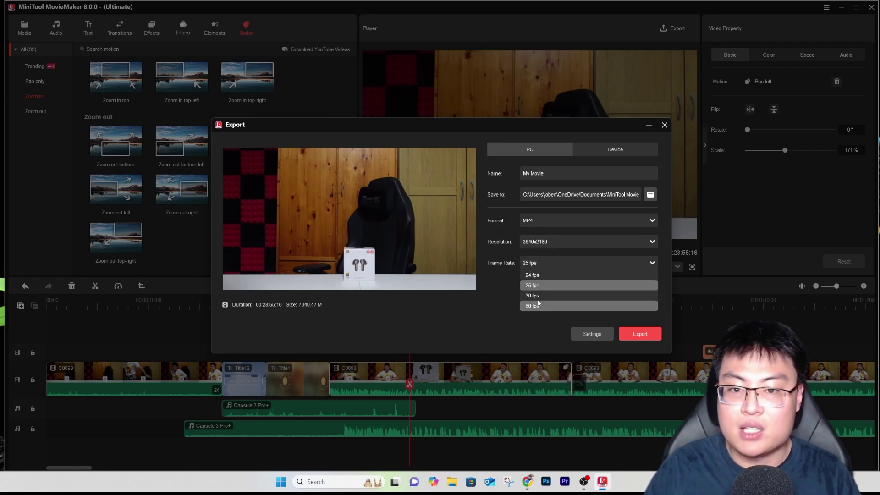
click(531, 305)
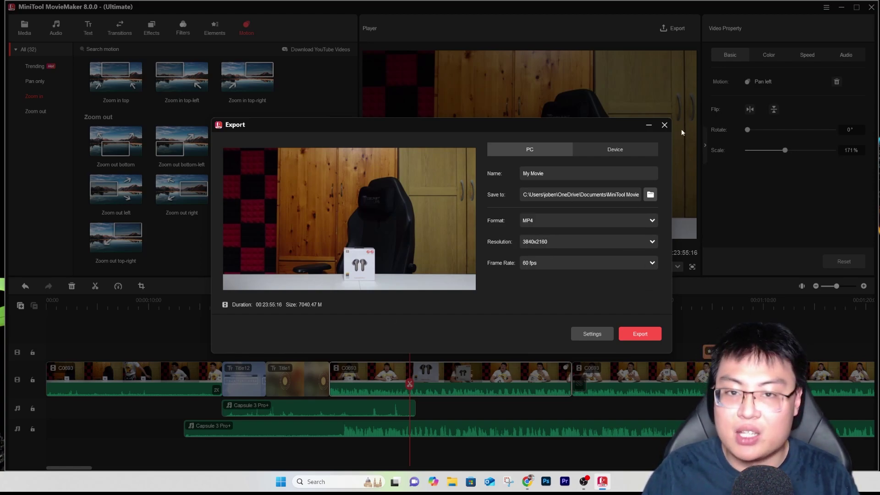
click(591, 336)
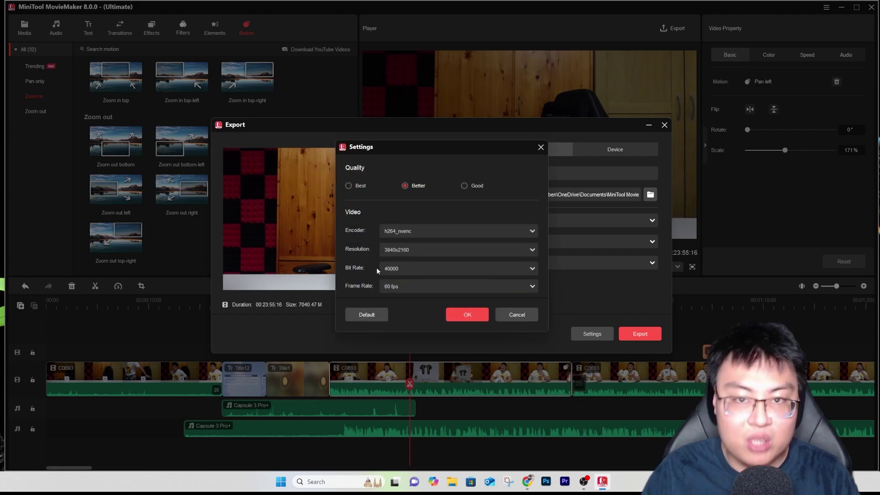